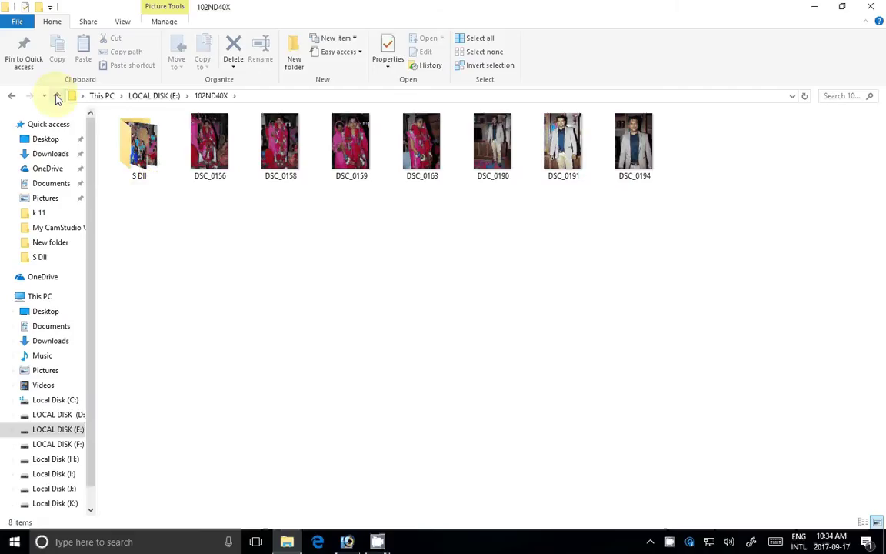
- Open the icon selection for the 102ND40X folder on drive E: from its properties and look through the built-in icons
{"action": "left_click", "coordinate": [57, 97]}
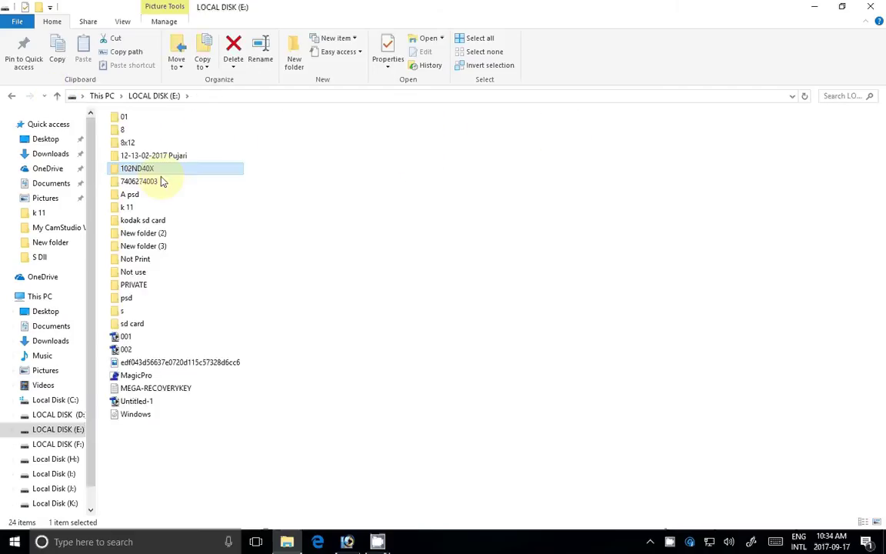
{"action": "left_click", "coordinate": [398, 42]}
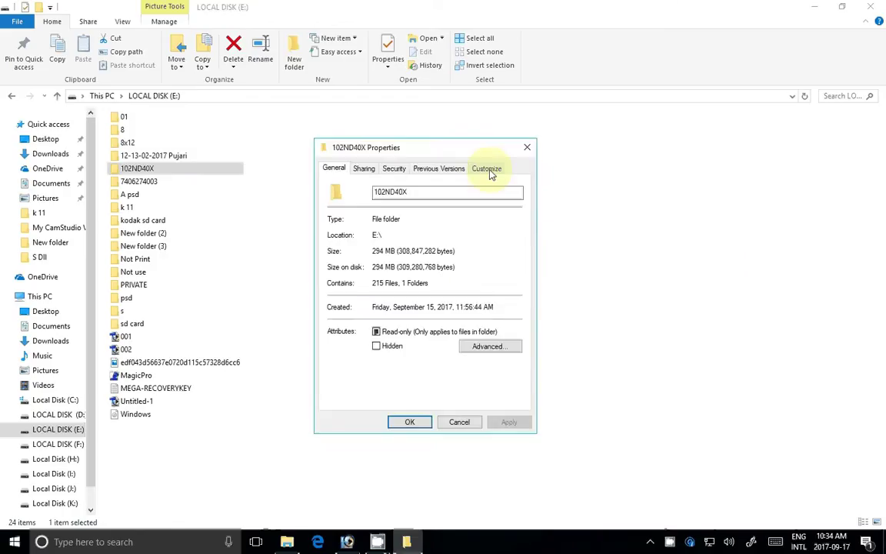
{"action": "left_click", "coordinate": [487, 168]}
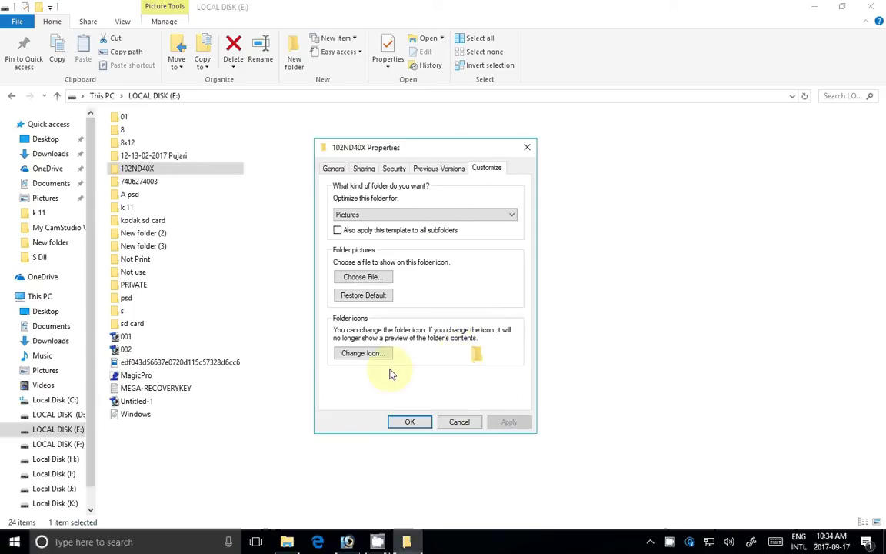
{"action": "left_click", "coordinate": [369, 357]}
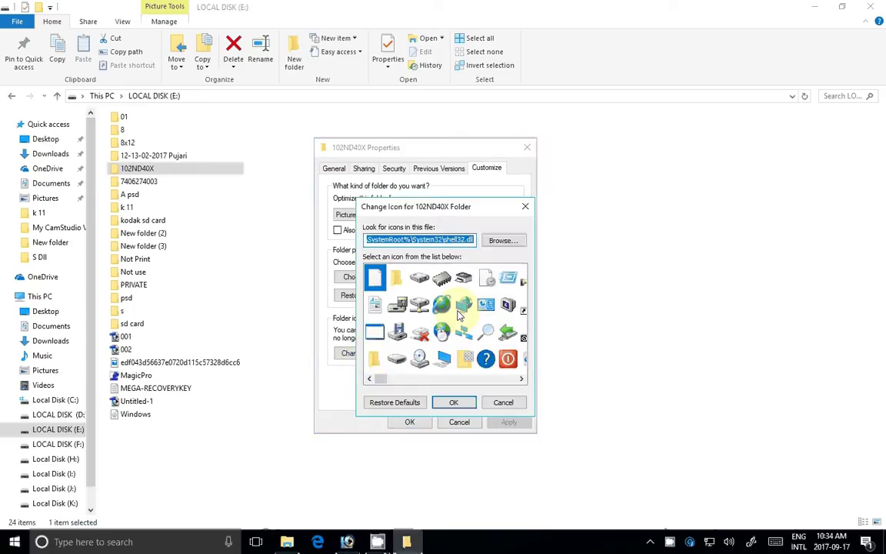
{"action": "left_click_drag", "start_coordinate": [380, 379], "coordinate": [516, 389]}
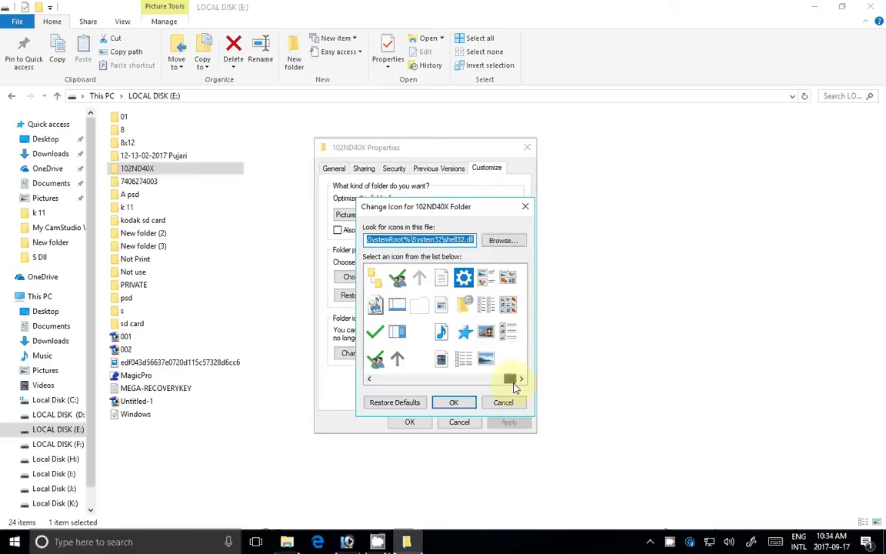
- Browse for a custom icon file in E:\102ND40X and set the file type filter to All files
{"action": "left_click", "coordinate": [510, 240]}
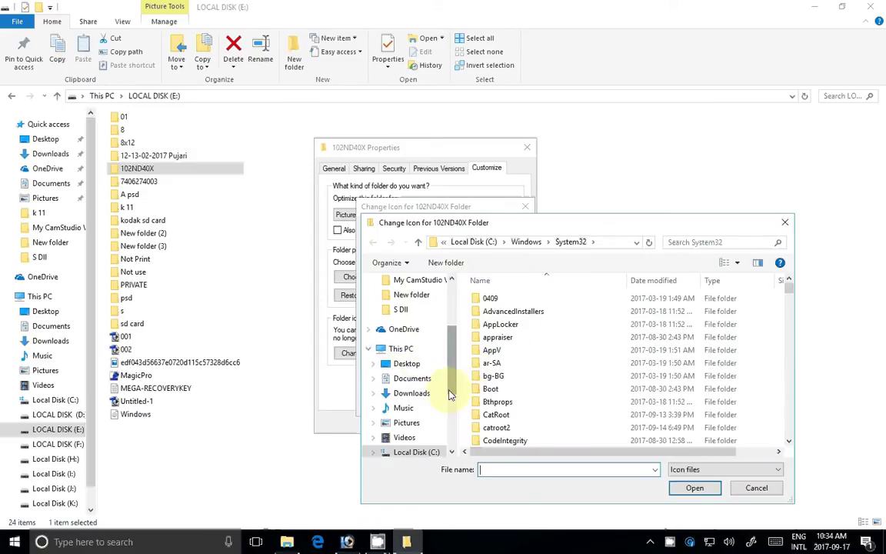
{"action": "left_click", "coordinate": [421, 352]}
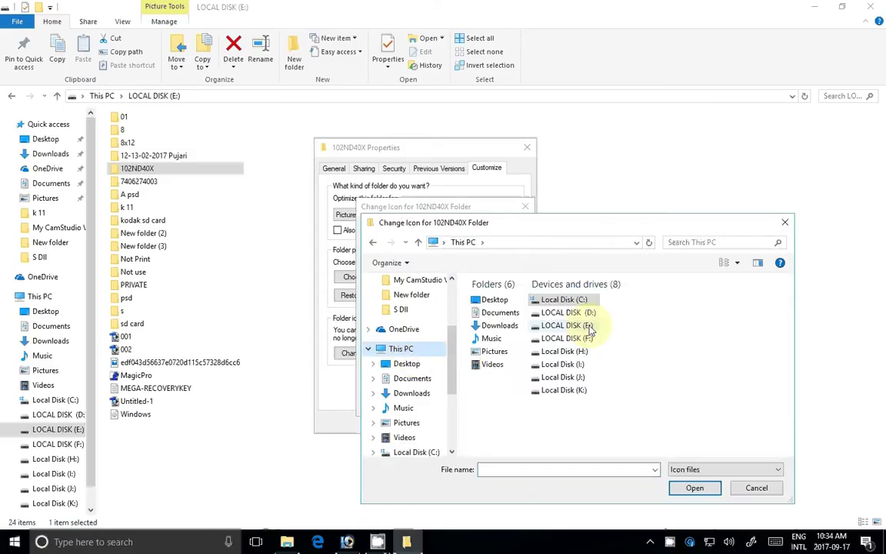
{"action": "left_click", "coordinate": [694, 487]}
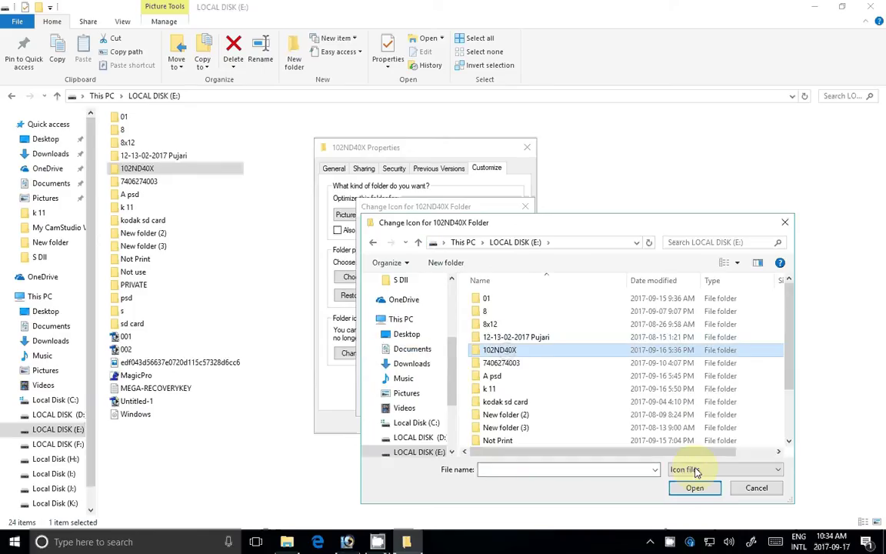
{"action": "key", "text": "Return"}
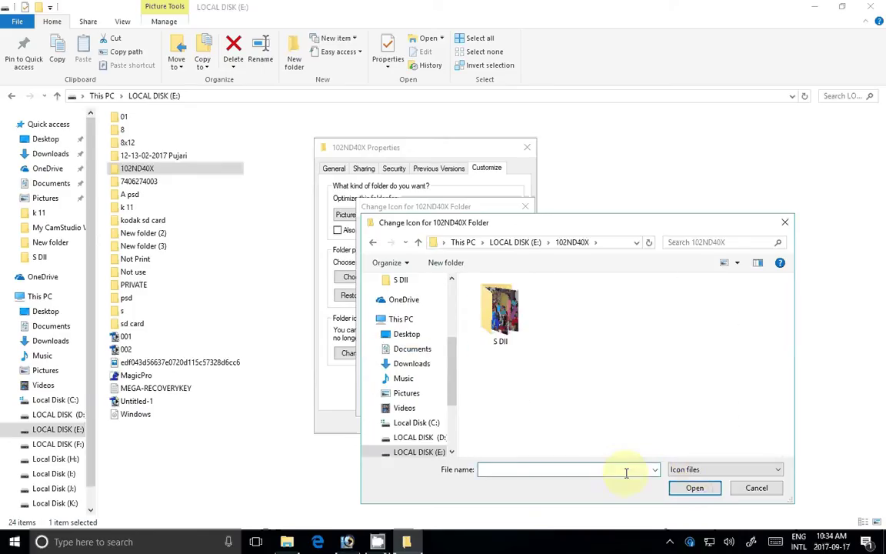
{"action": "left_click", "coordinate": [688, 471]}
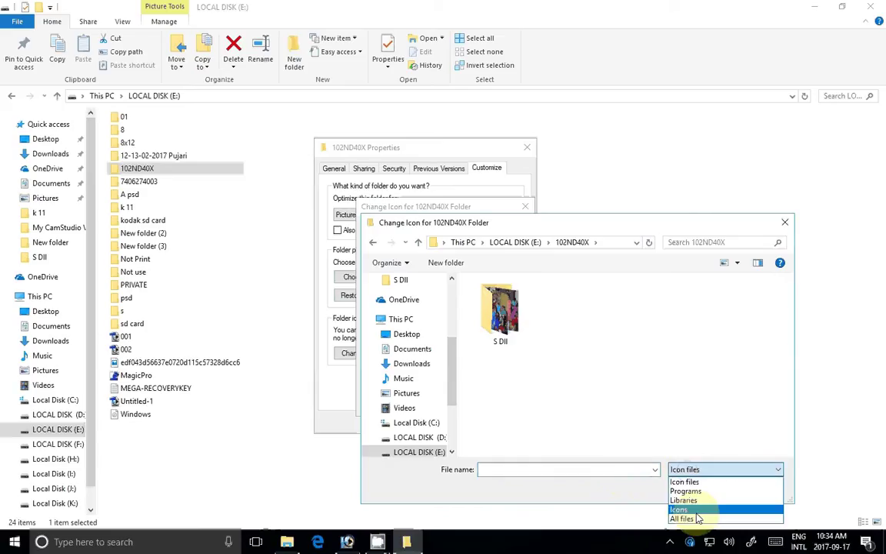
{"action": "left_click", "coordinate": [685, 518]}
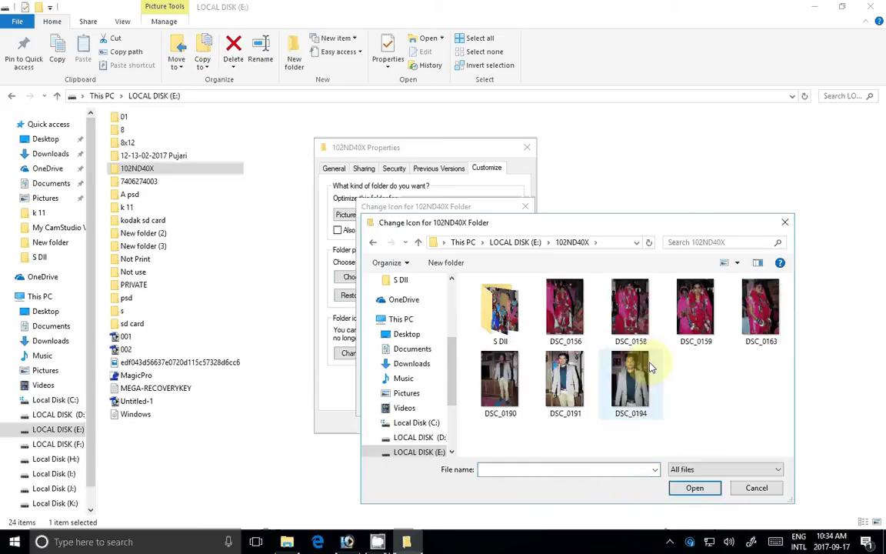
{"action": "left_click", "coordinate": [515, 242]}
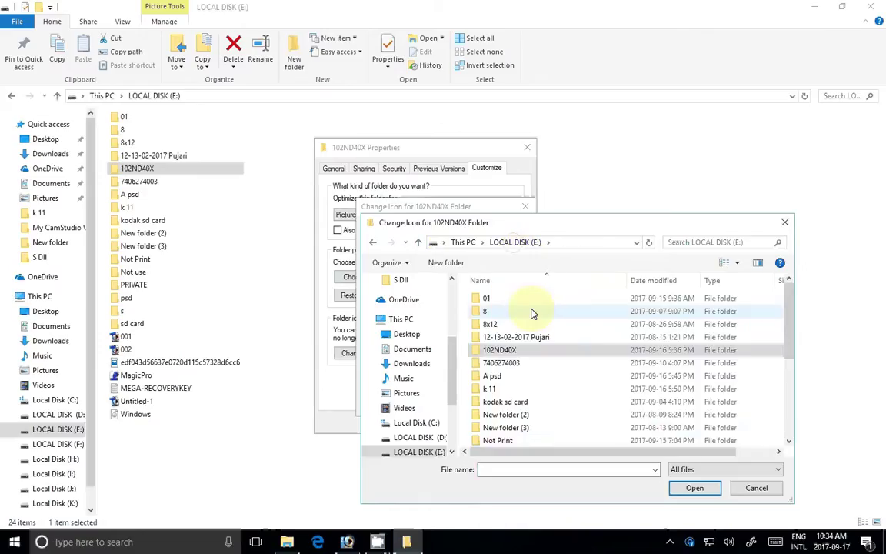
{"action": "left_click", "coordinate": [550, 337]}
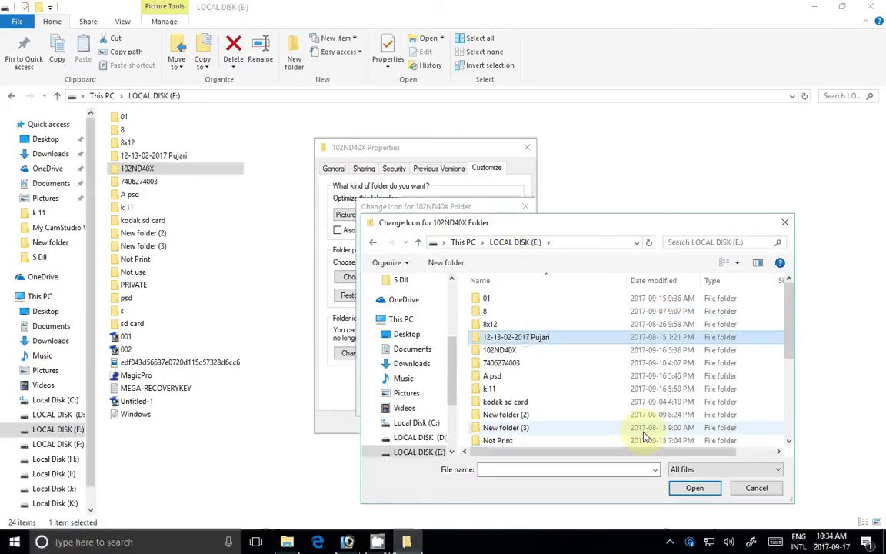
{"action": "key", "text": "Return"}
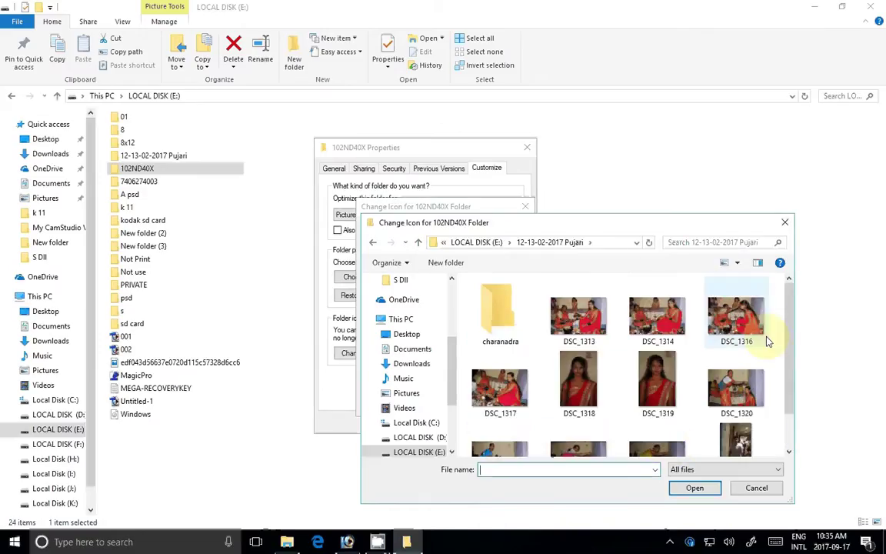
{"action": "scroll", "coordinate": [792, 408], "scroll_direction": "down", "scroll_amount": 1}
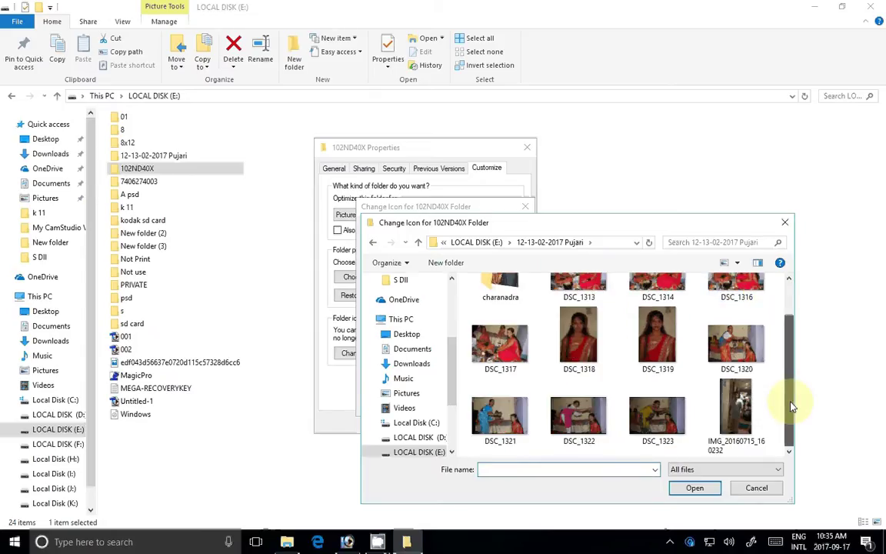
{"action": "scroll", "coordinate": [792, 407], "scroll_direction": "up", "scroll_amount": 1}
{"action": "left_click", "coordinate": [693, 486]}
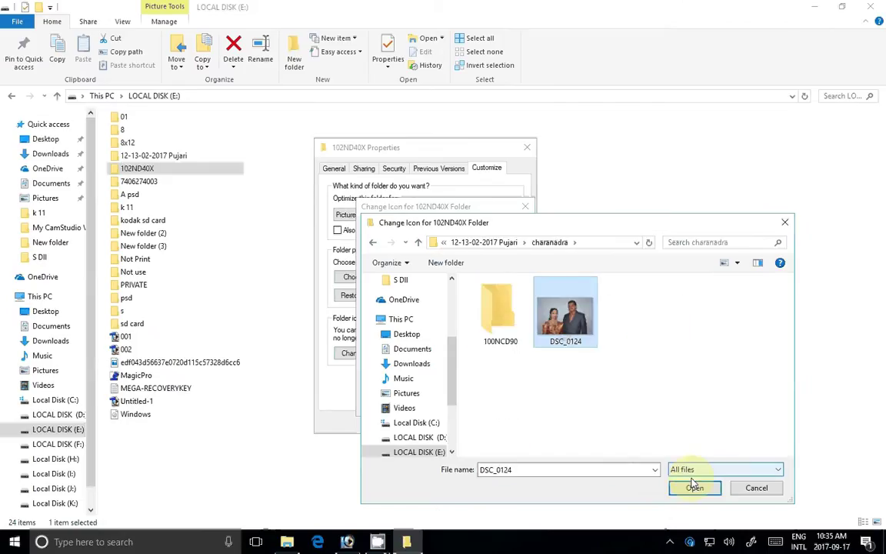
{"action": "left_click", "coordinate": [694, 486]}
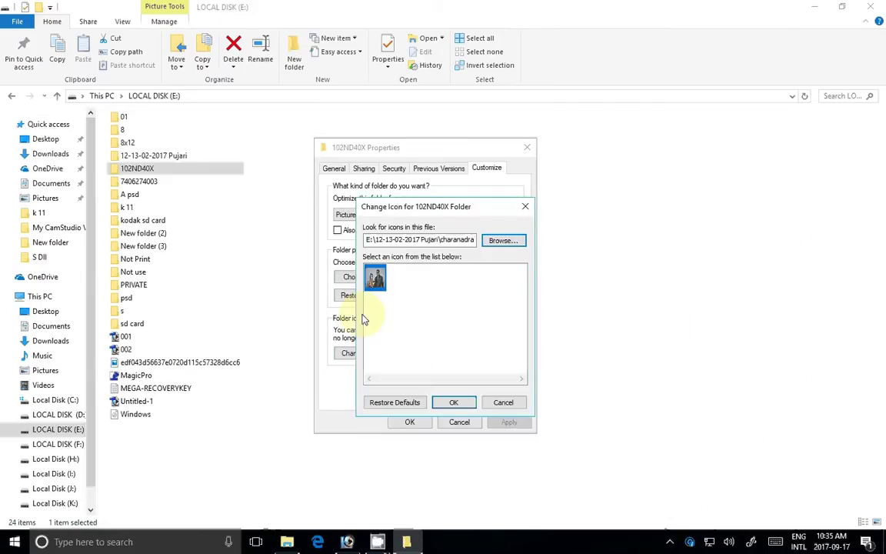
{"action": "left_click", "coordinate": [458, 402]}
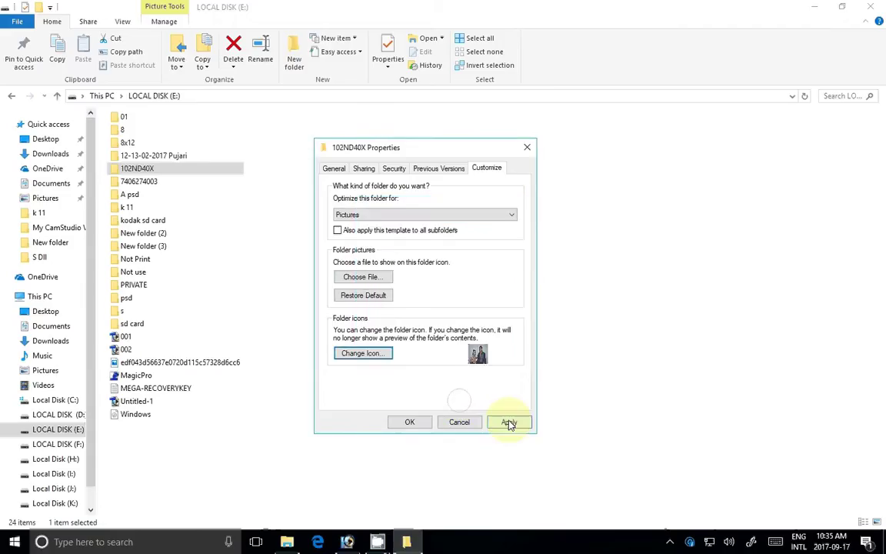
{"action": "left_click", "coordinate": [509, 420]}
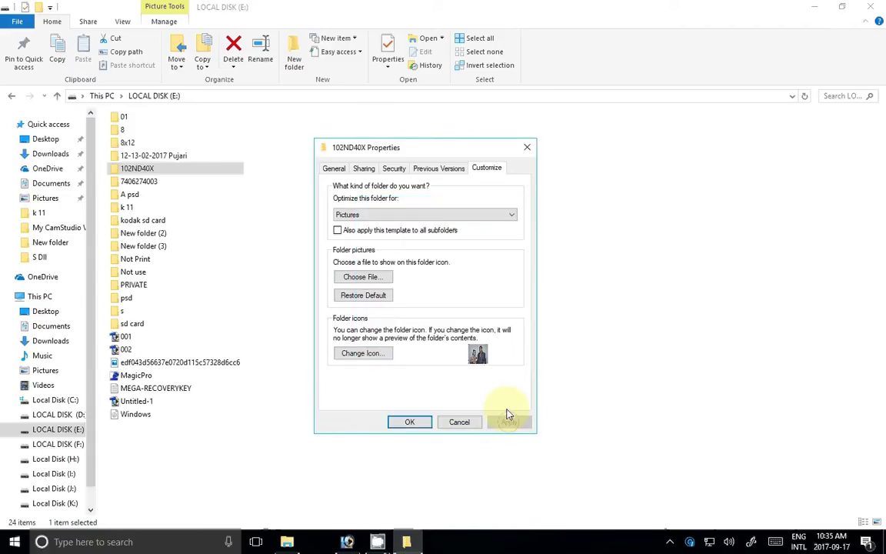
{"action": "left_click", "coordinate": [417, 422]}
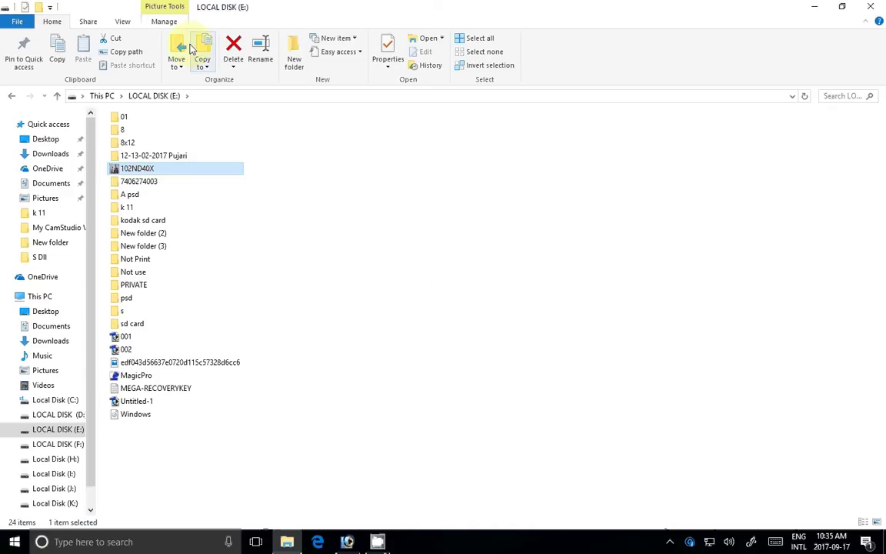
- Display the contents of drive E: as extra large icons and check the 102ND40X folder's new icon
{"action": "left_click", "coordinate": [123, 22]}
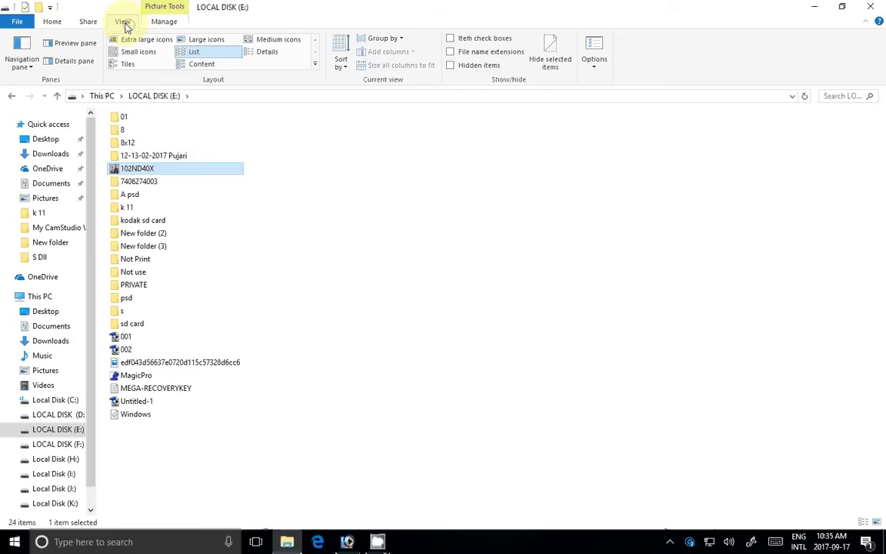
{"action": "left_click", "coordinate": [146, 39]}
{"action": "left_click", "coordinate": [485, 290]}
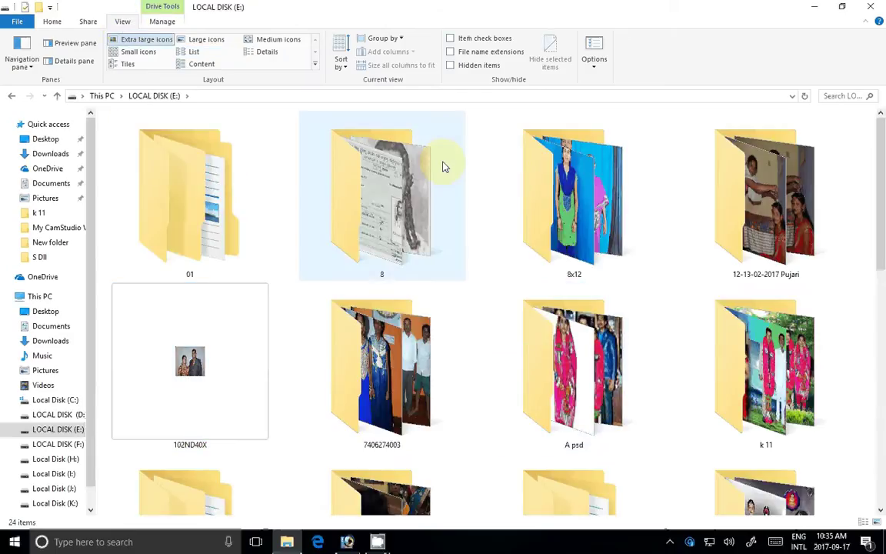
{"action": "left_click", "coordinate": [183, 373]}
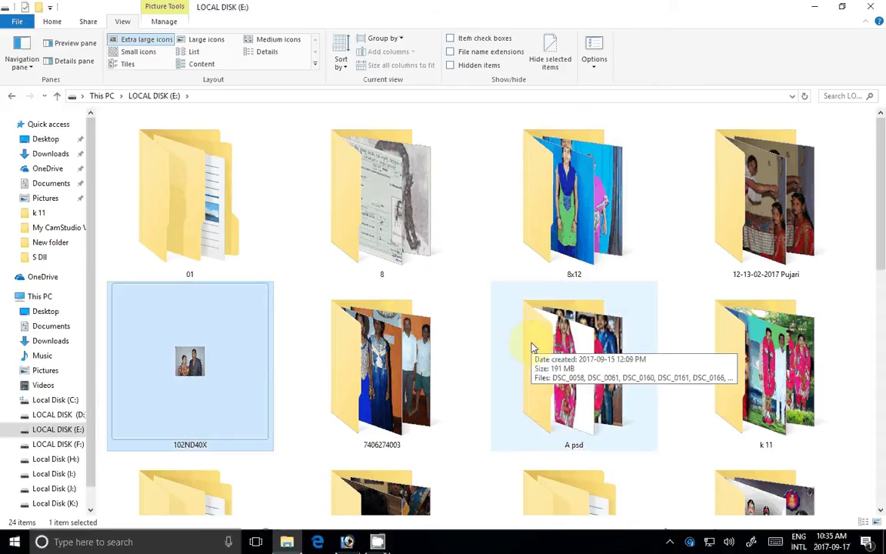
{"action": "left_click", "coordinate": [300, 244]}
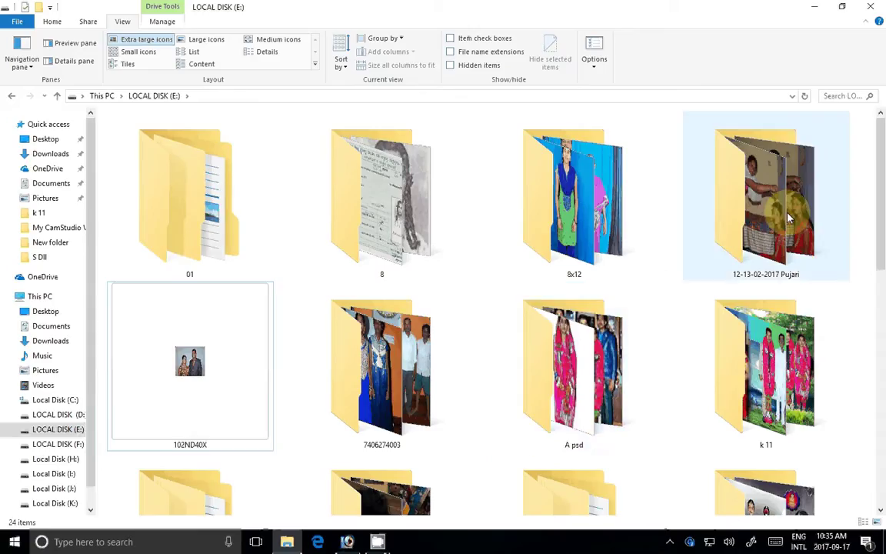
{"action": "double_click", "coordinate": [194, 379]}
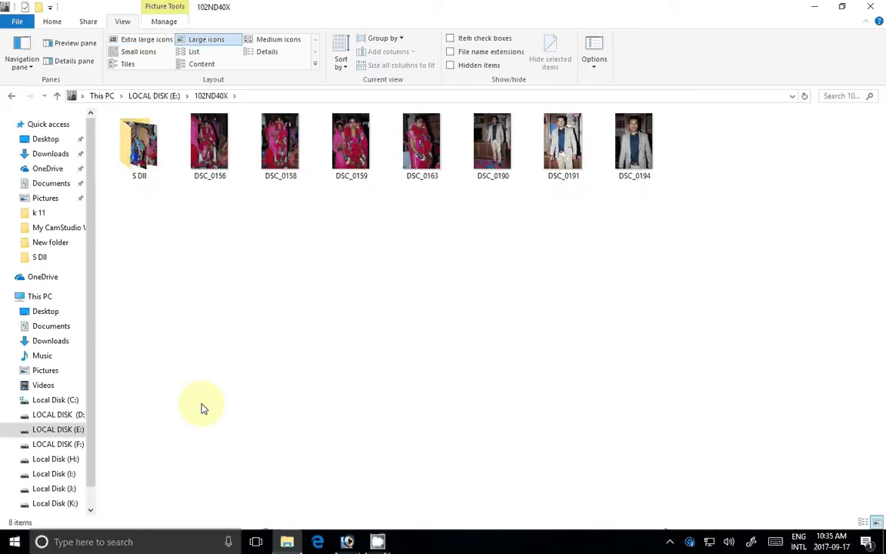
{"action": "key", "text": "BackSpace"}
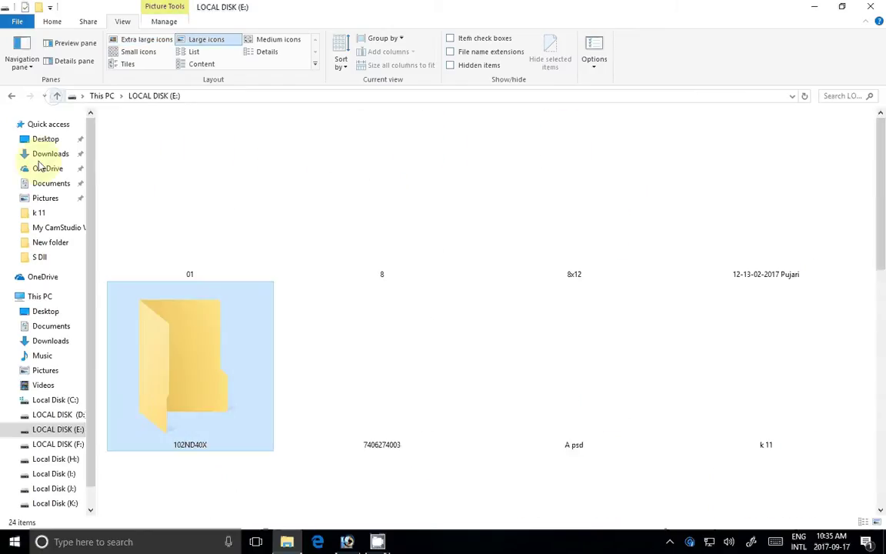
{"action": "double_click", "coordinate": [772, 206]}
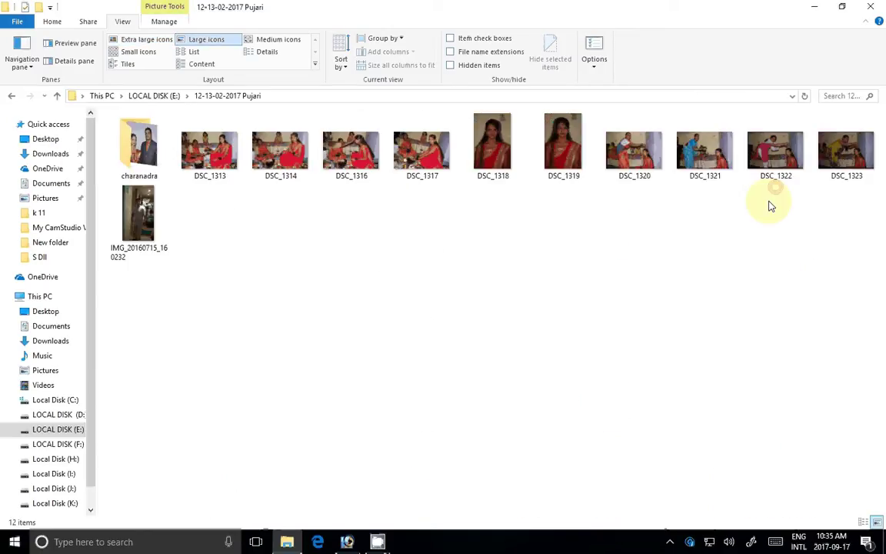
{"action": "double_click", "coordinate": [136, 158]}
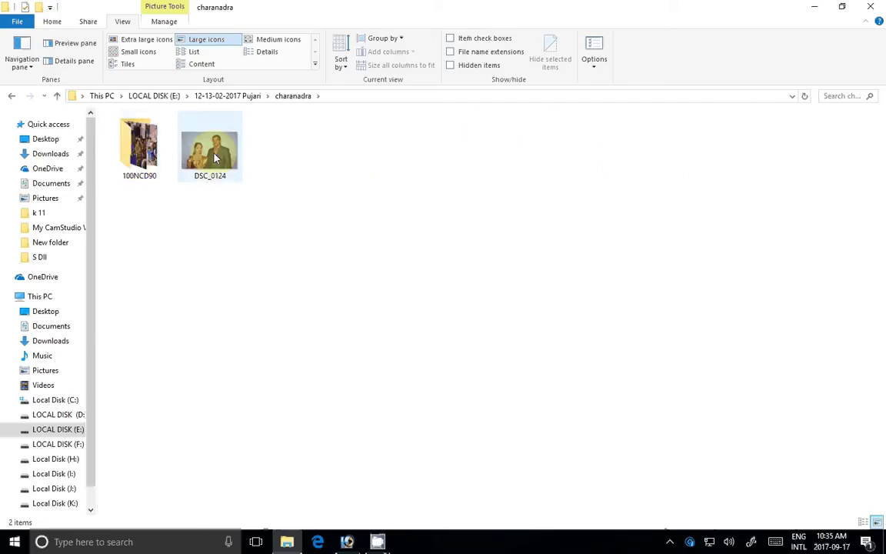
{"action": "left_click", "coordinate": [57, 95]}
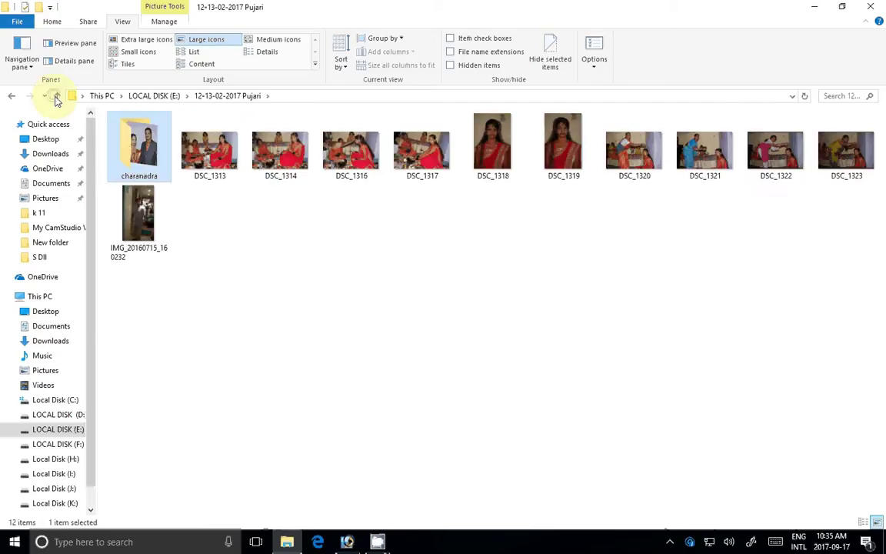
{"action": "left_click", "coordinate": [57, 97]}
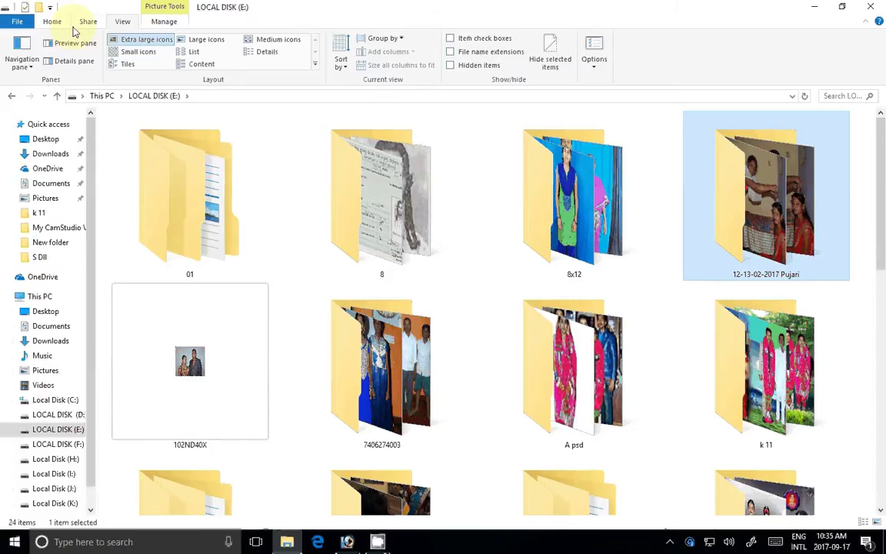
{"action": "left_click", "coordinate": [53, 22]}
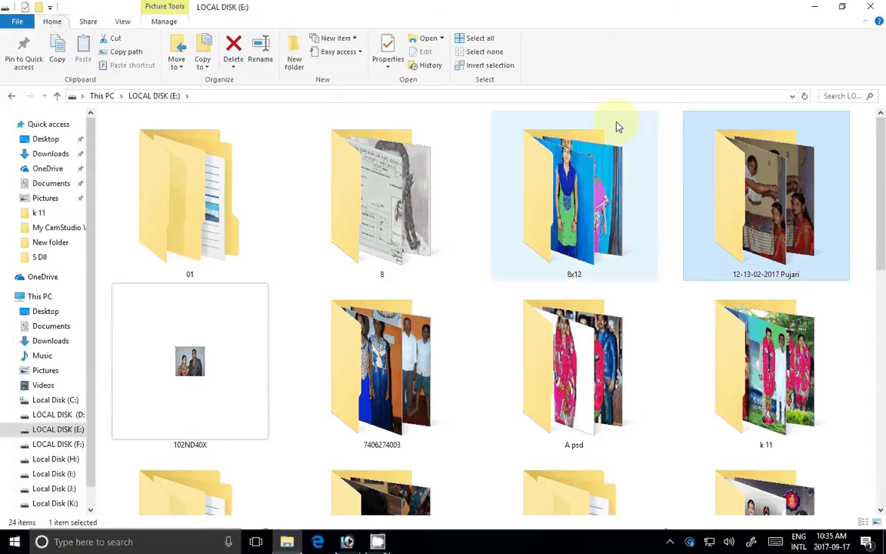
{"action": "double_click", "coordinate": [774, 206]}
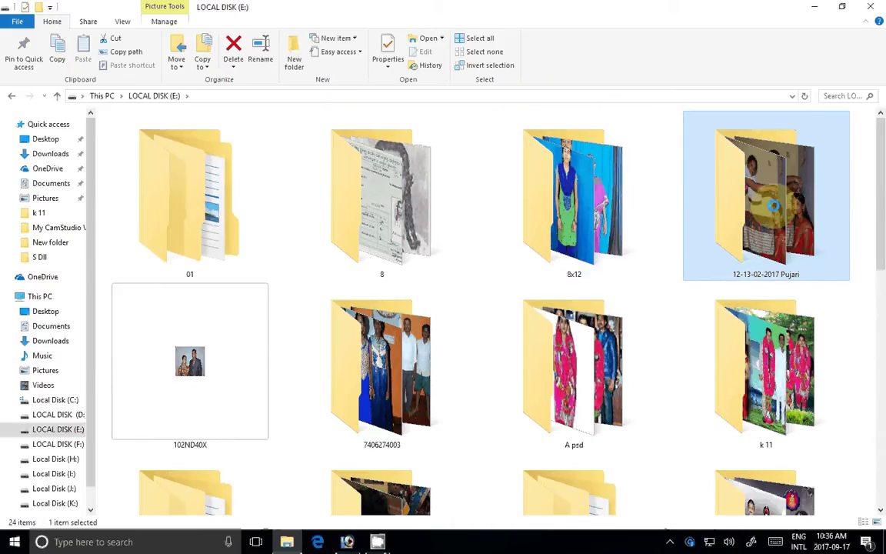
{"action": "right_click", "coordinate": [774, 207]}
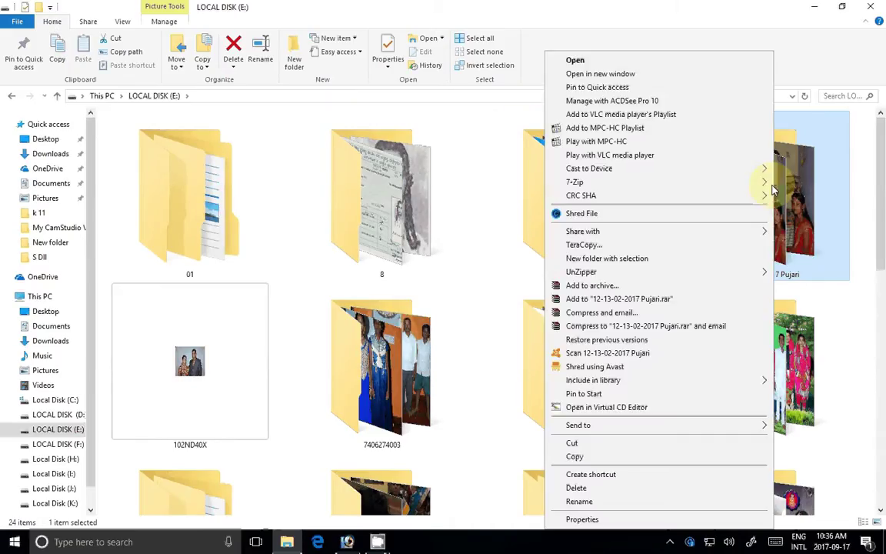
{"action": "left_click", "coordinate": [582, 519]}
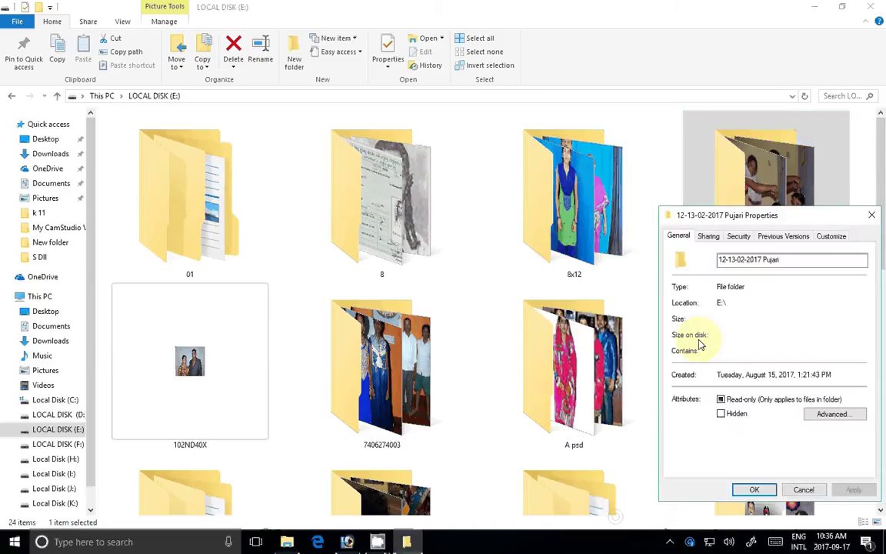
{"action": "left_click", "coordinate": [832, 237]}
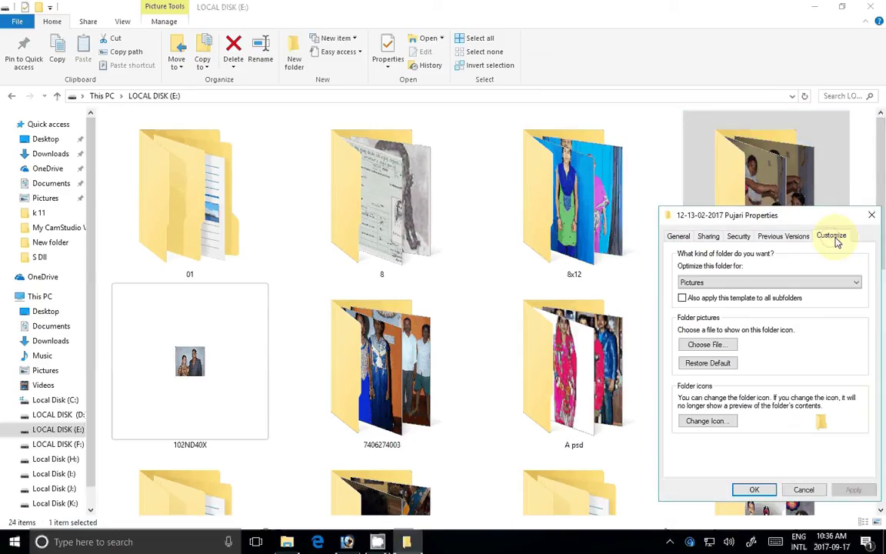
{"action": "left_click", "coordinate": [700, 343]}
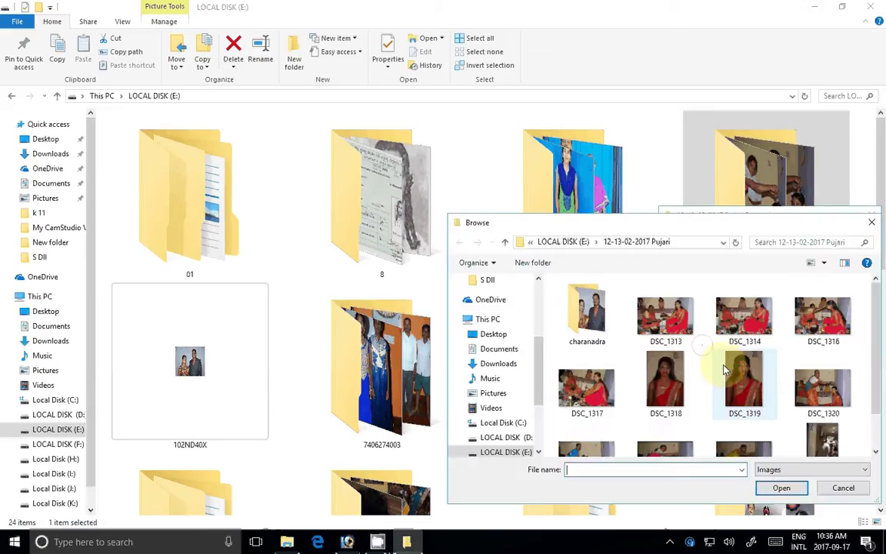
{"action": "left_click", "coordinate": [781, 488]}
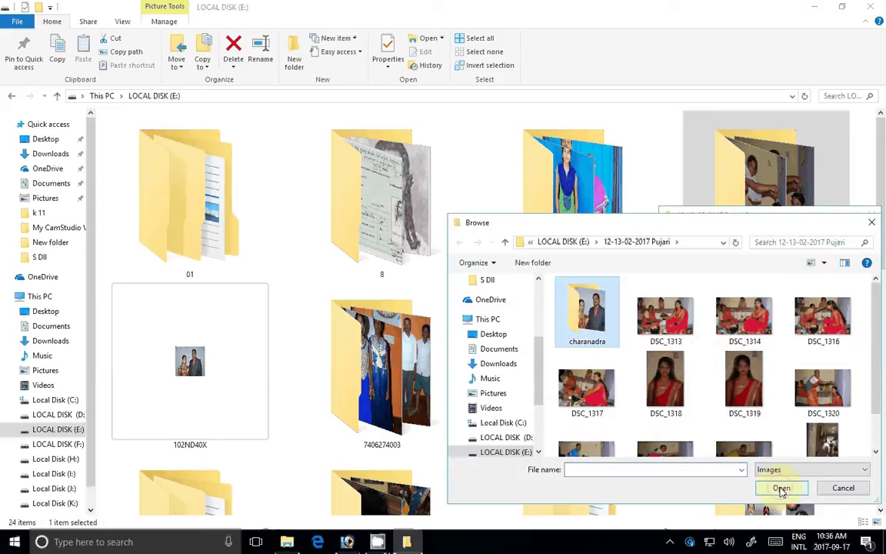
{"action": "left_click", "coordinate": [660, 336]}
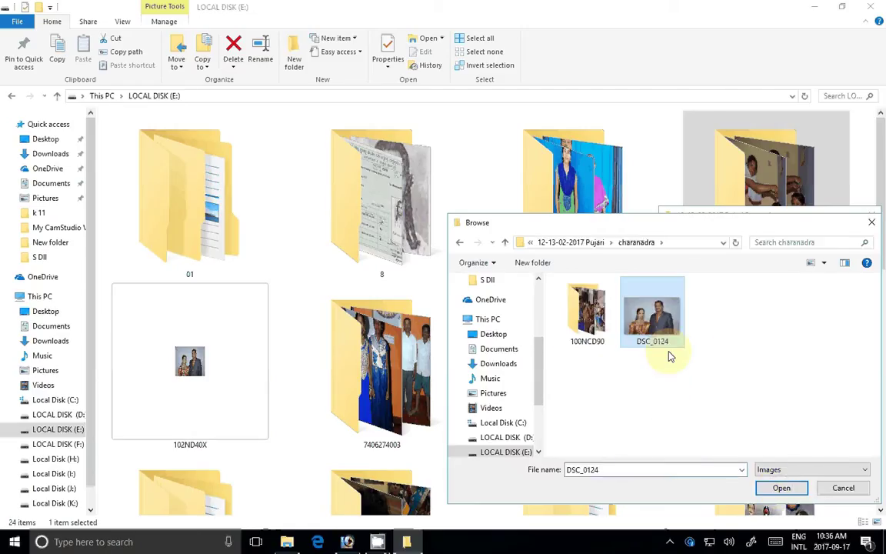
{"action": "key", "text": "Return"}
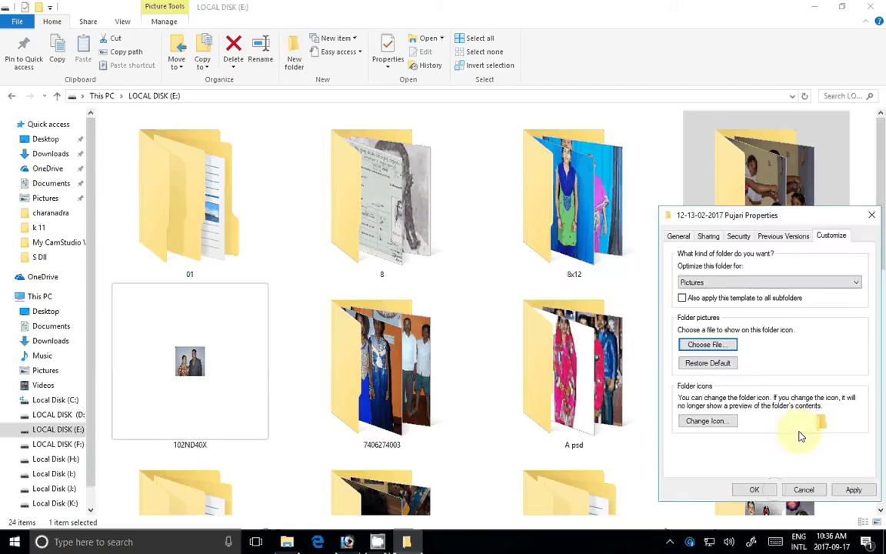
{"action": "left_click", "coordinate": [852, 491]}
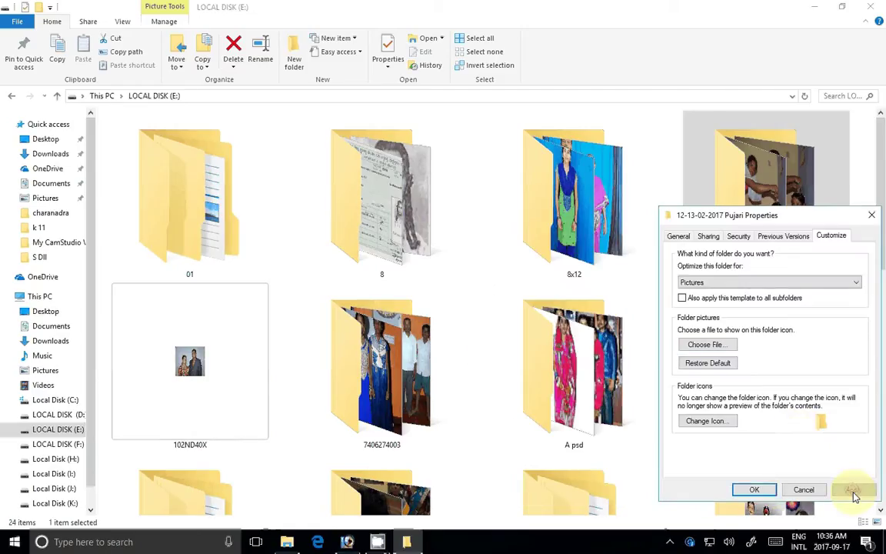
{"action": "left_click", "coordinate": [767, 493]}
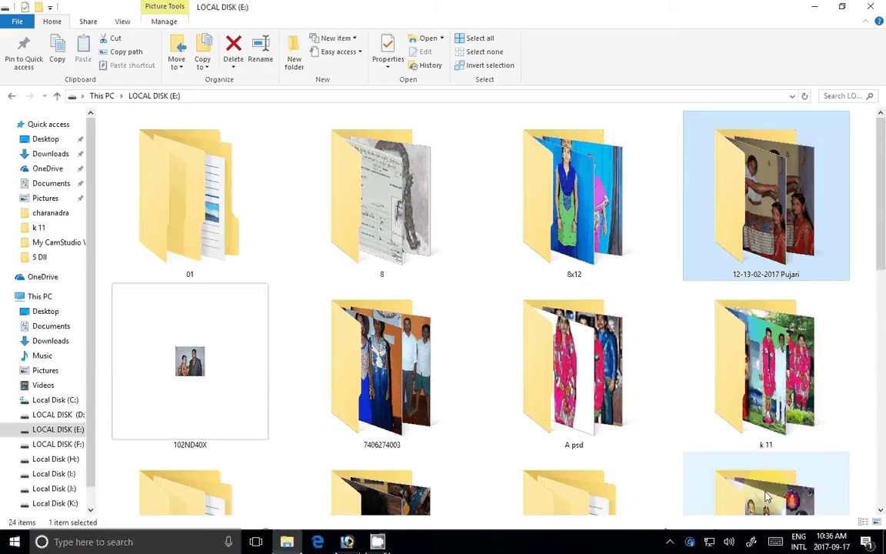
{"action": "left_click", "coordinate": [668, 264]}
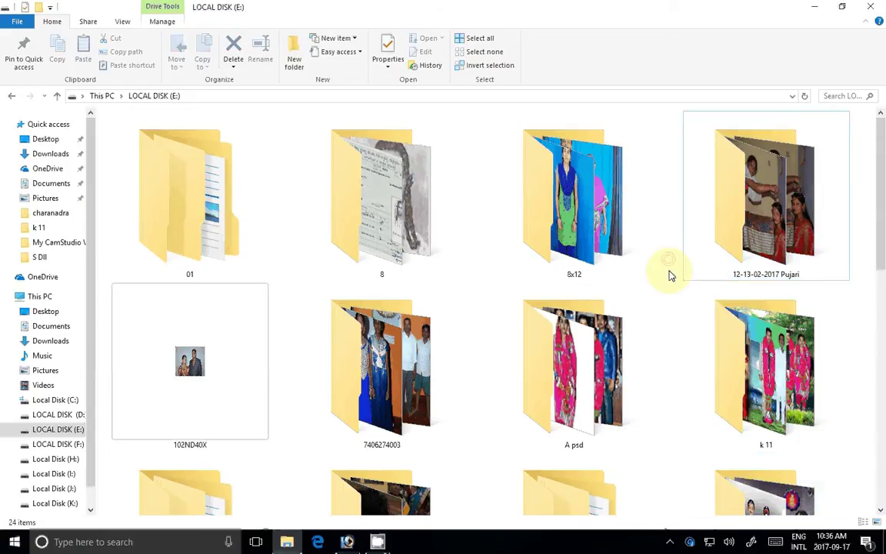
{"action": "left_click", "coordinate": [737, 225]}
{"action": "right_click", "coordinate": [736, 225]}
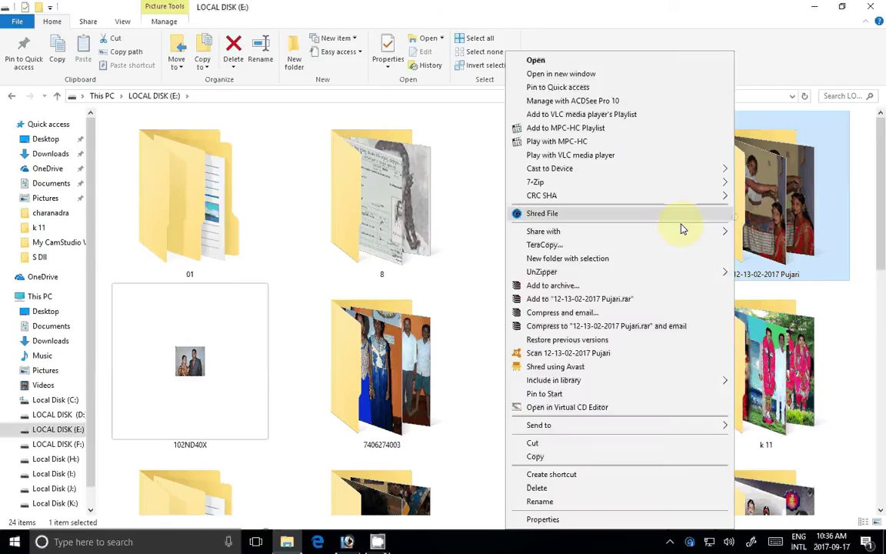
{"action": "key", "text": "r"}
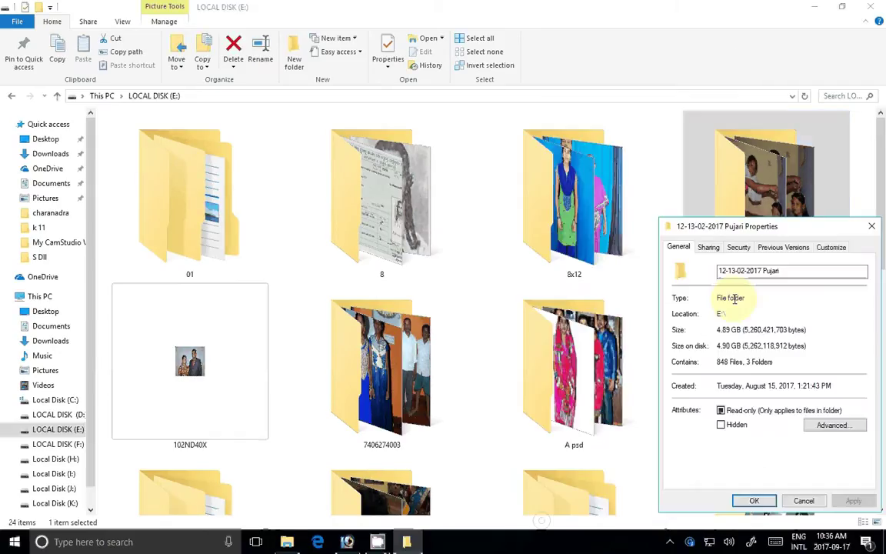
{"action": "key", "text": "ctrl+shift+Tab"}
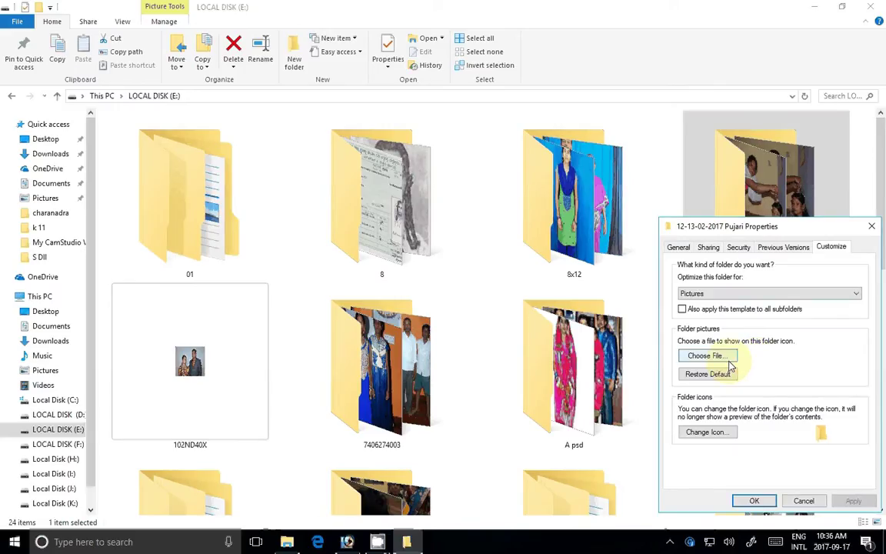
{"action": "left_click", "coordinate": [801, 294]}
{"action": "left_click", "coordinate": [762, 320]}
{"action": "left_click", "coordinate": [721, 359]}
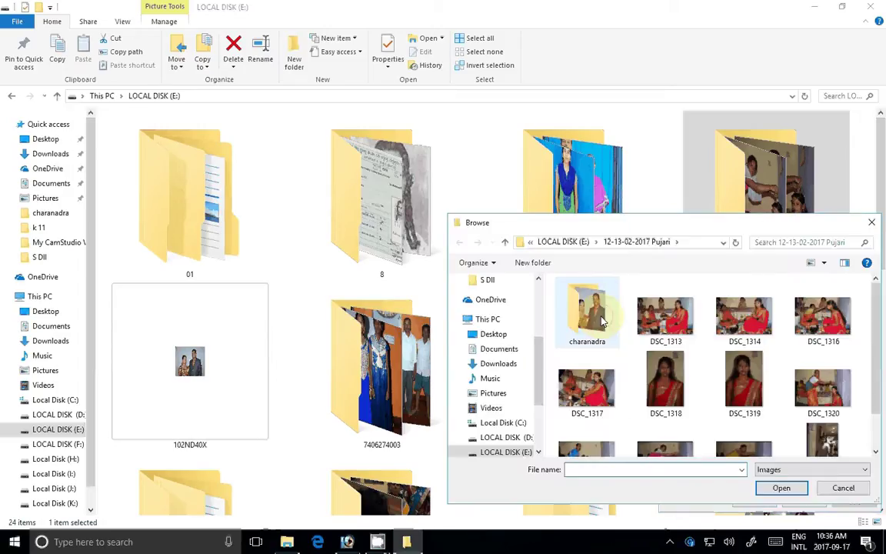
{"action": "double_click", "coordinate": [604, 321]}
{"action": "left_click", "coordinate": [652, 316]}
{"action": "left_click", "coordinate": [783, 487]}
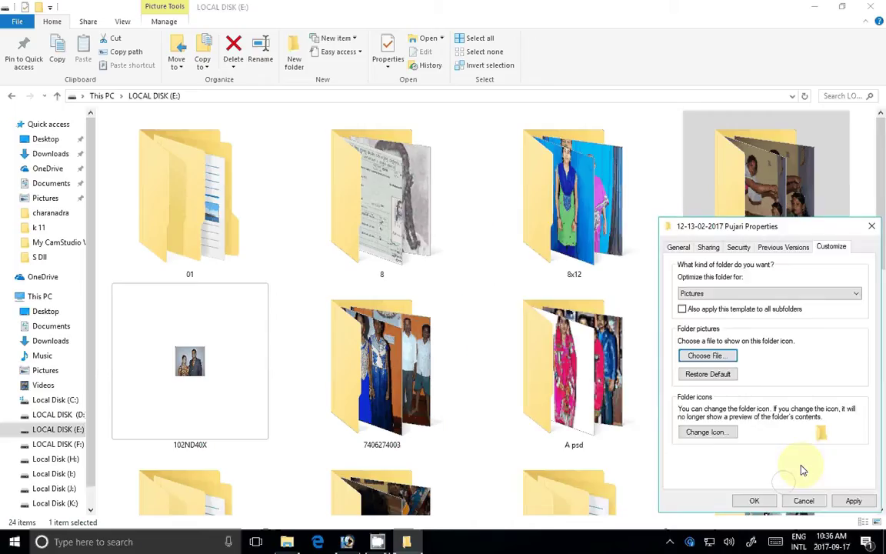
{"action": "left_click", "coordinate": [721, 433]}
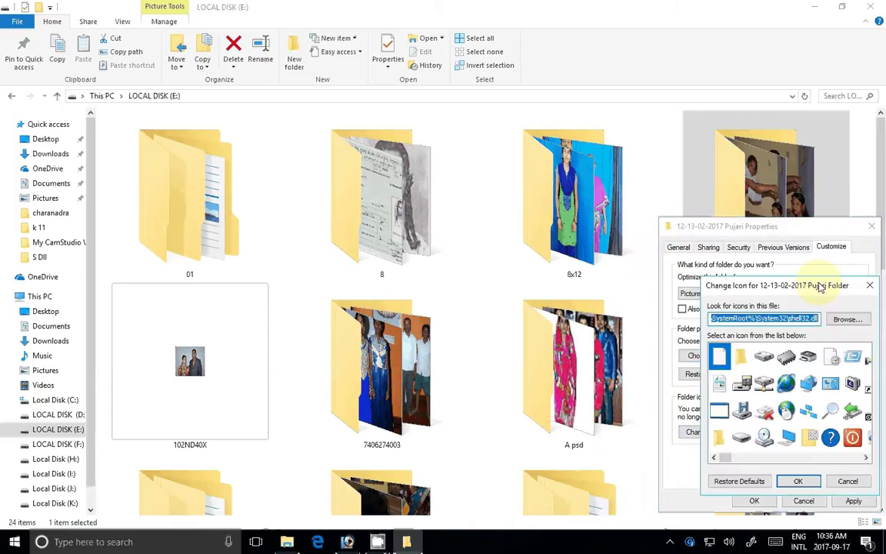
{"action": "left_click_drag", "start_coordinate": [822, 287], "coordinate": [505, 212]}
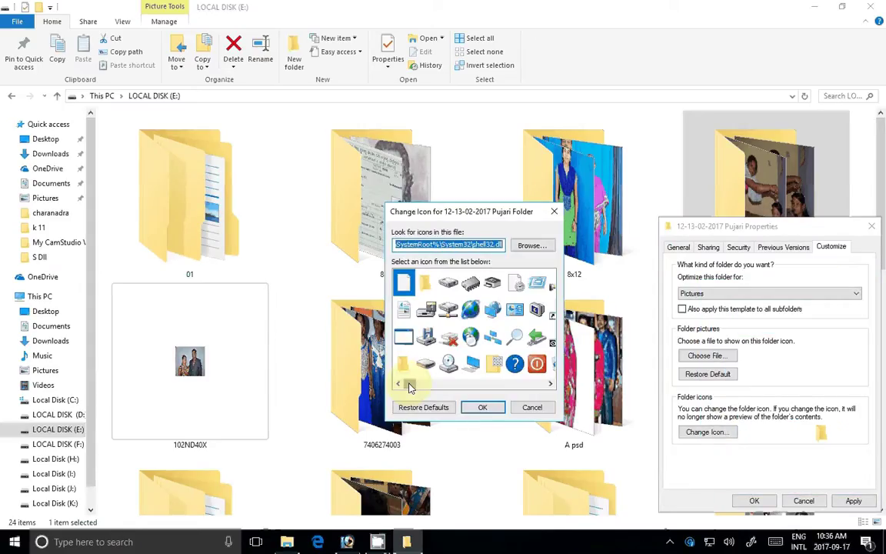
{"action": "left_click_drag", "start_coordinate": [410, 387], "coordinate": [549, 387]}
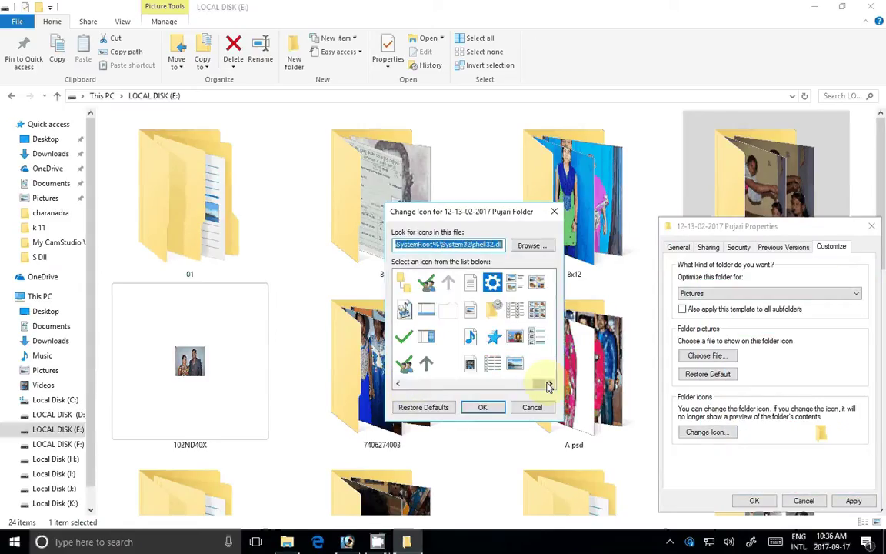
{"action": "left_click", "coordinate": [515, 363]}
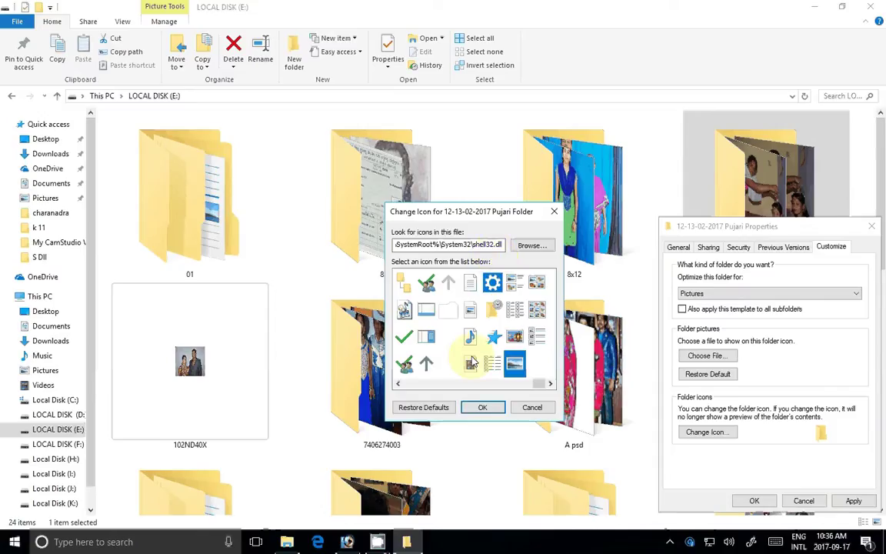
{"action": "left_click", "coordinate": [532, 245]}
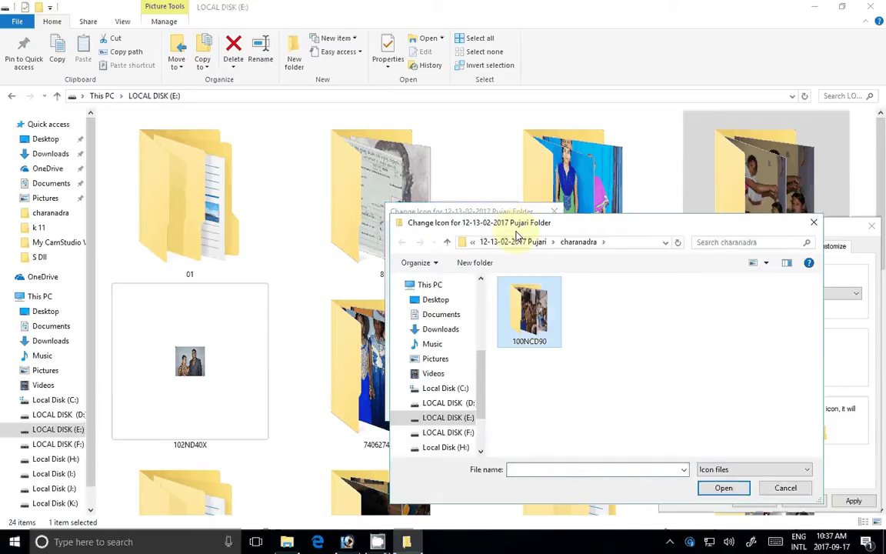
{"action": "left_click", "coordinate": [513, 242]}
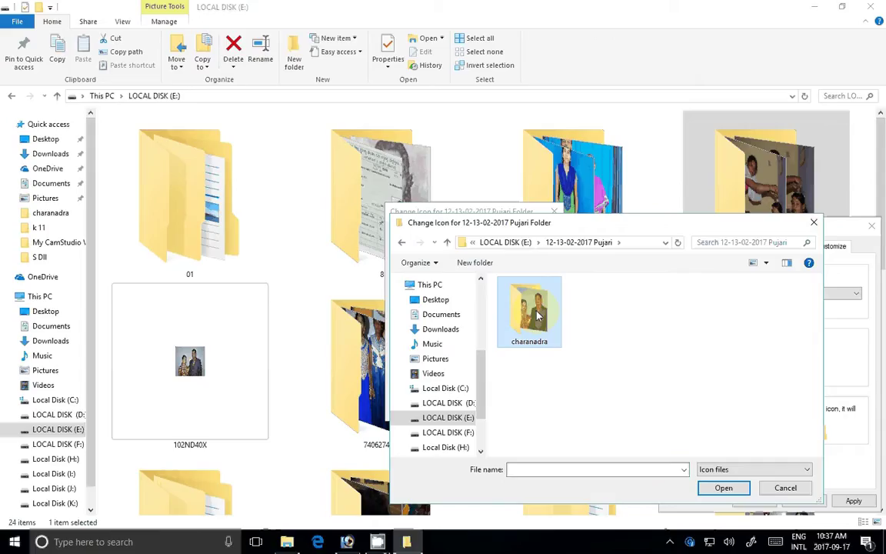
{"action": "double_click", "coordinate": [536, 316]}
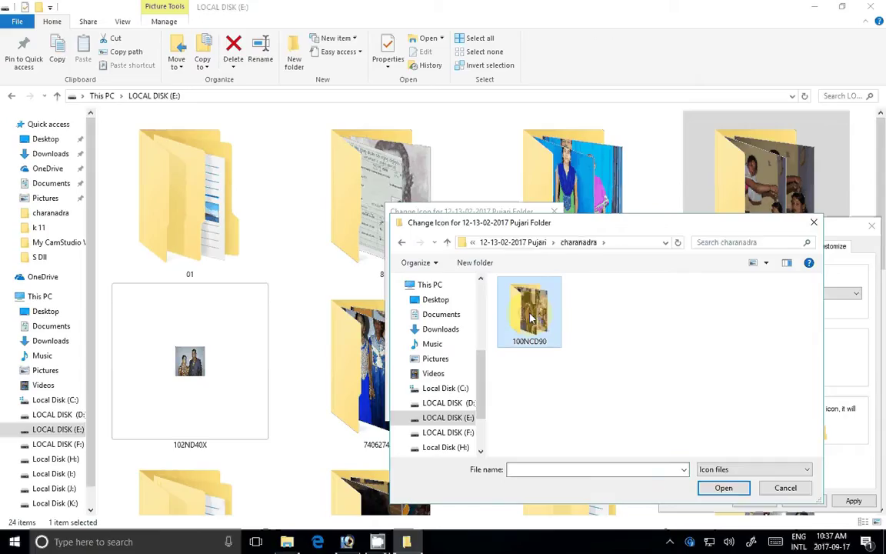
{"action": "double_click", "coordinate": [530, 317]}
{"action": "double_click", "coordinate": [530, 298]}
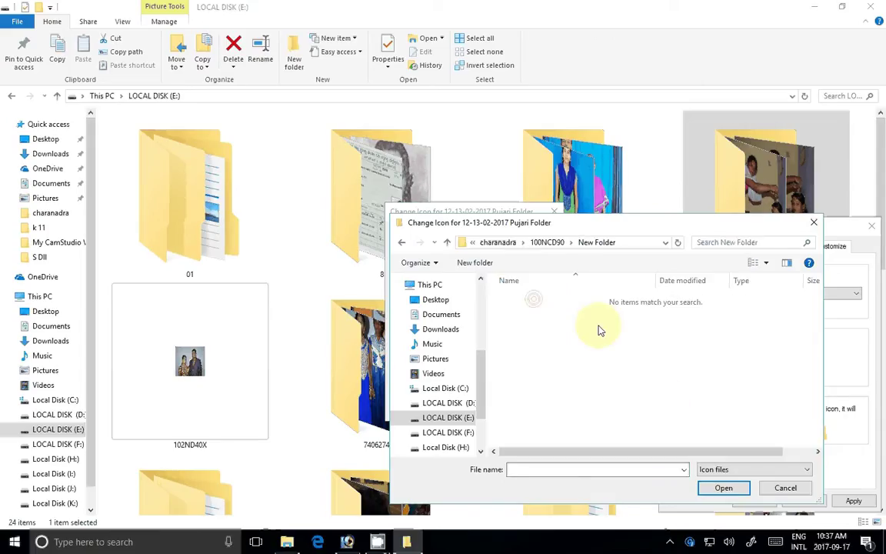
{"action": "key", "text": "BackSpace"}
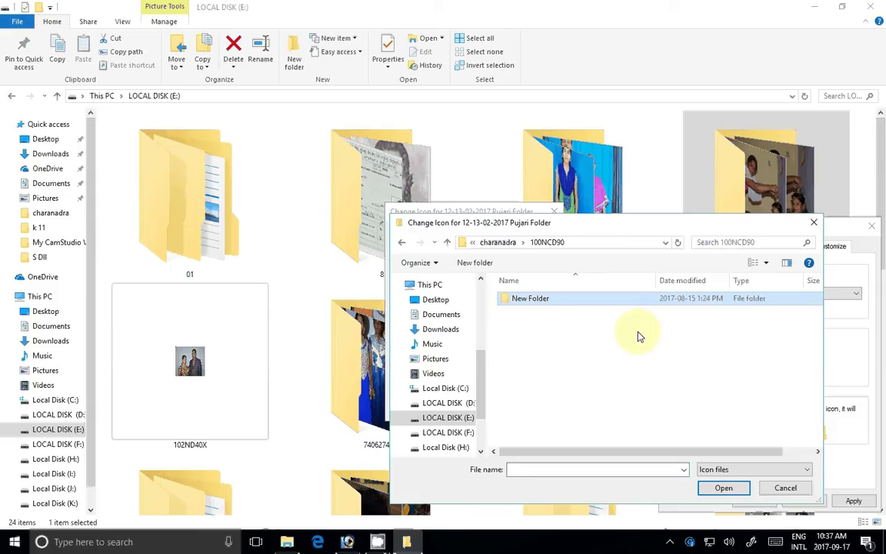
{"action": "key", "text": "BackSpace"}
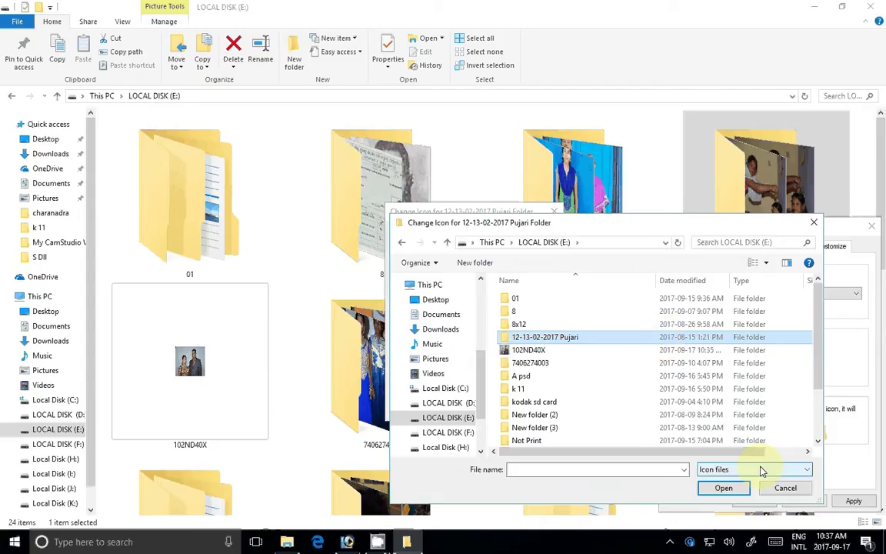
{"action": "key", "text": "Escape"}
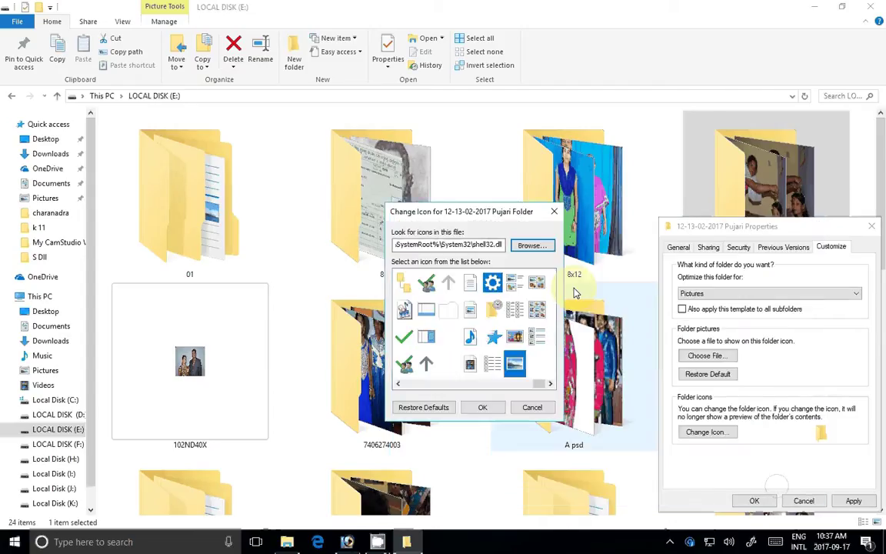
{"action": "left_click", "coordinate": [542, 406]}
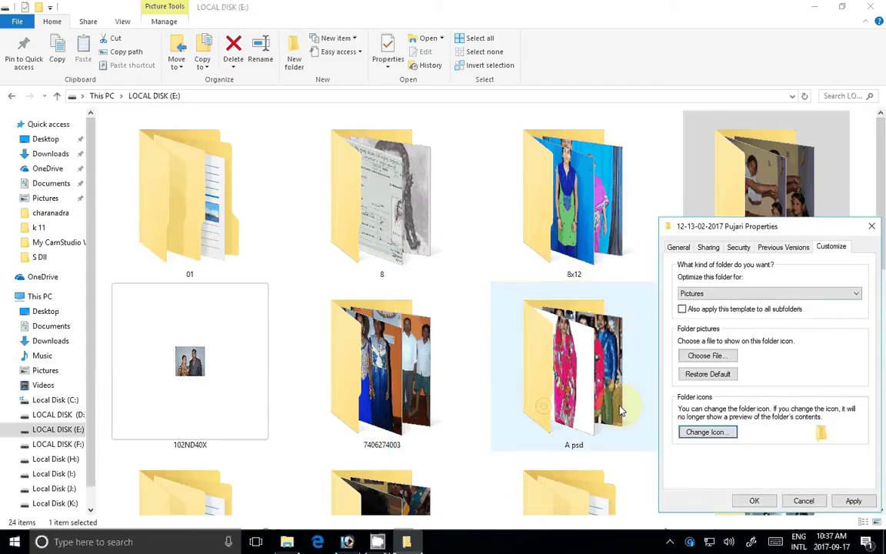
{"action": "key", "text": "Return"}
{"action": "left_click", "coordinate": [848, 319]}
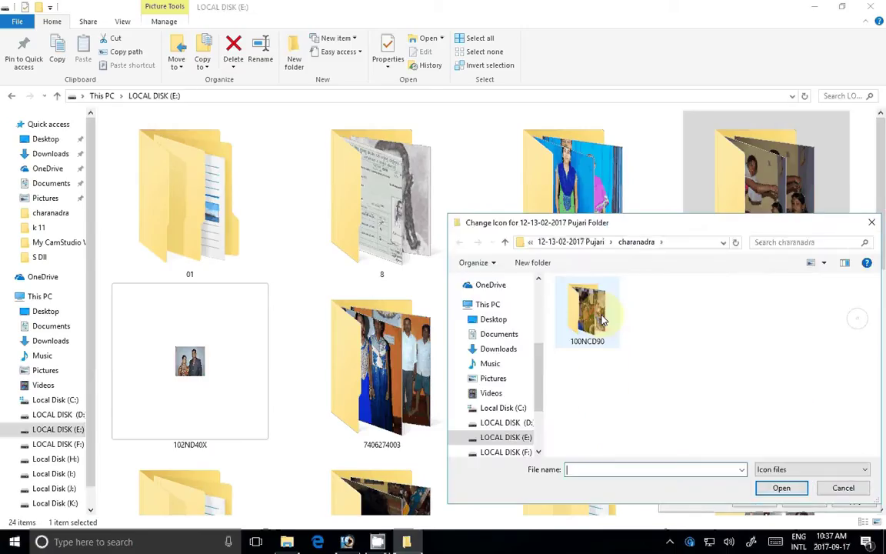
{"action": "double_click", "coordinate": [592, 315]}
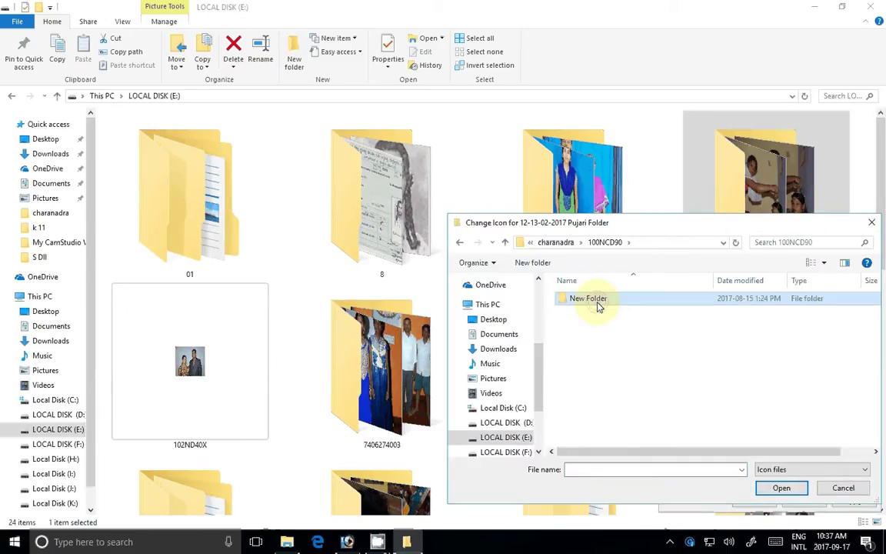
{"action": "double_click", "coordinate": [597, 300]}
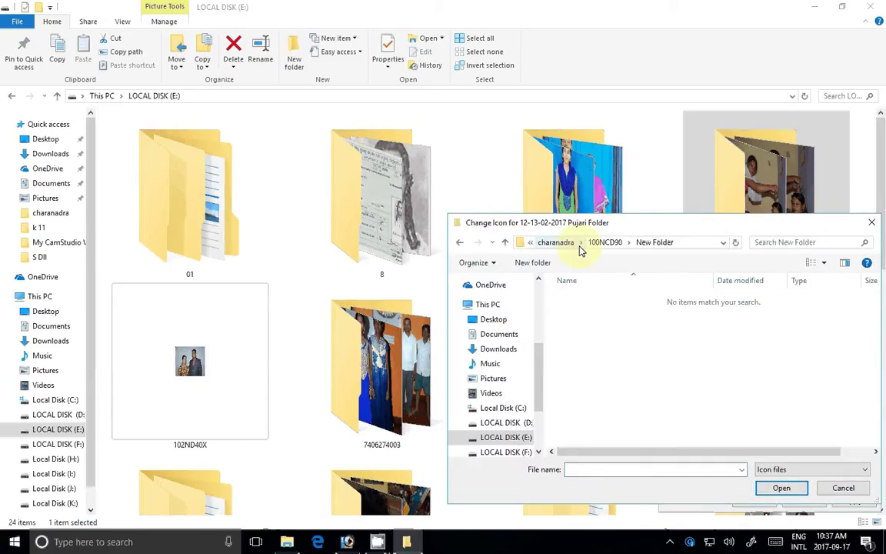
{"action": "left_click", "coordinate": [574, 243]}
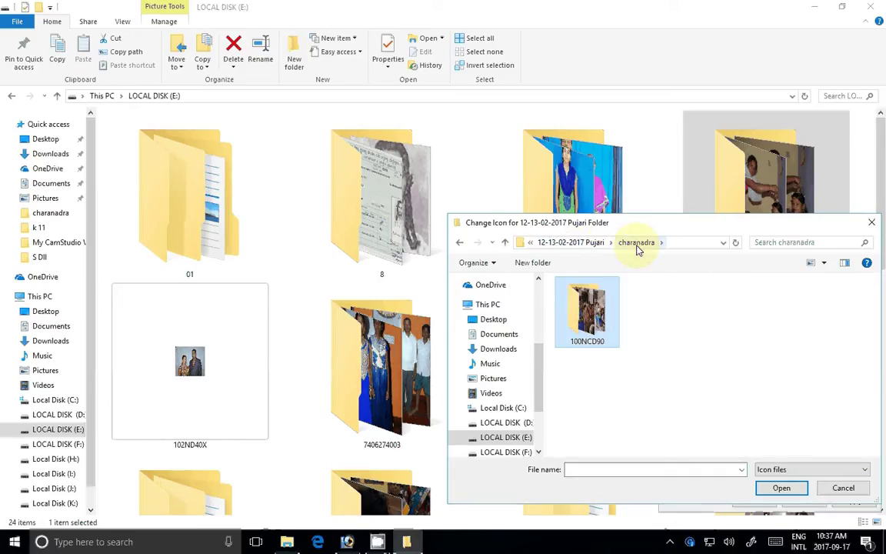
{"action": "key", "text": "alt+Up"}
{"action": "left_click", "coordinate": [808, 470]}
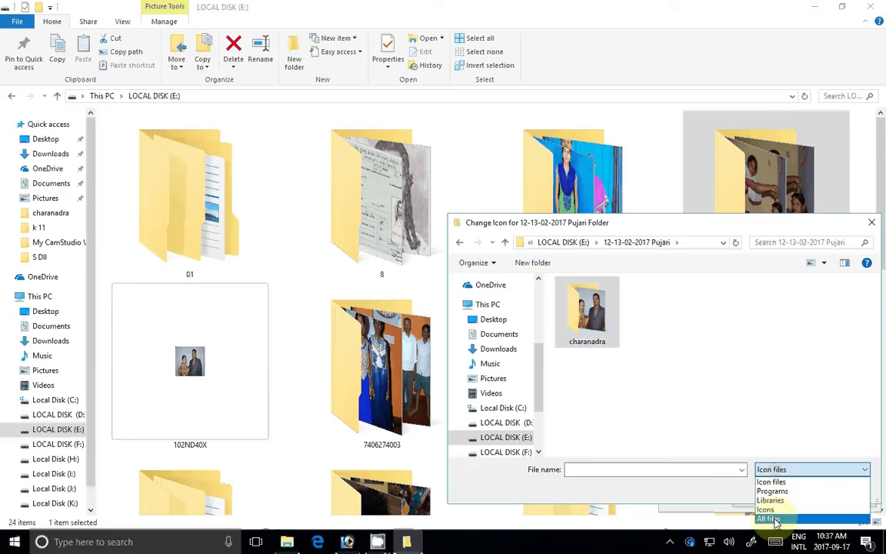
{"action": "left_click", "coordinate": [770, 518]}
{"action": "double_click", "coordinate": [588, 319]}
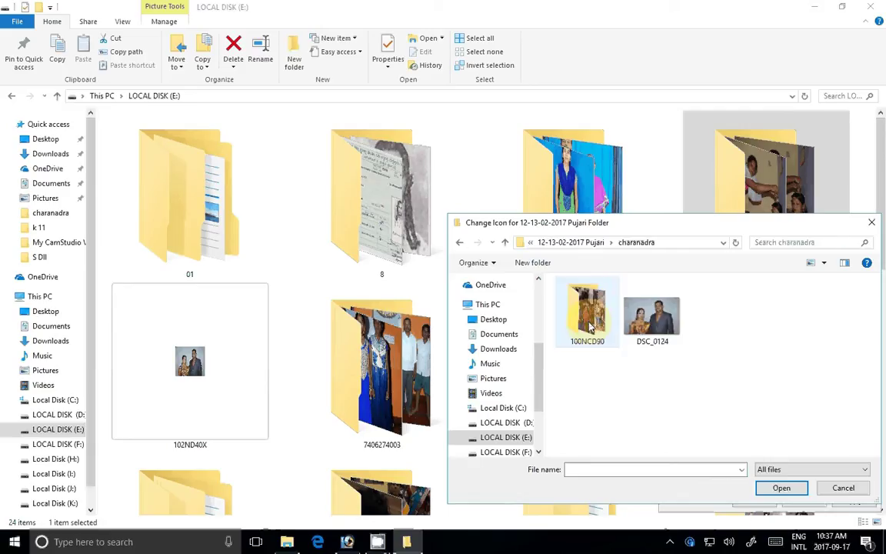
{"action": "left_click", "coordinate": [653, 316]}
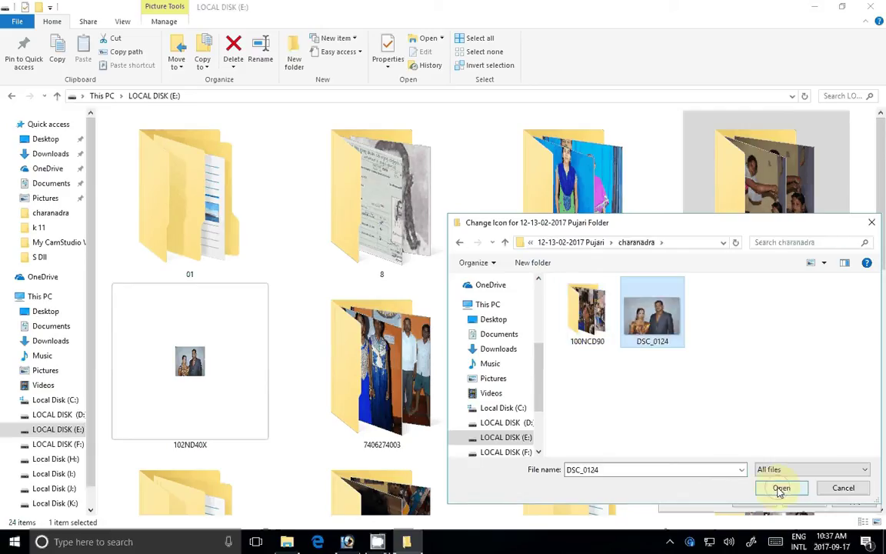
{"action": "left_click", "coordinate": [781, 488]}
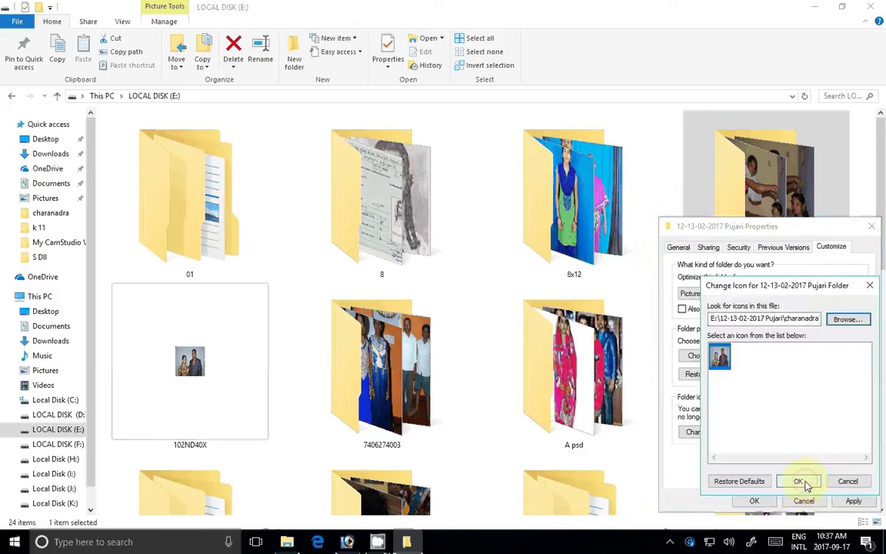
{"action": "left_click", "coordinate": [799, 481]}
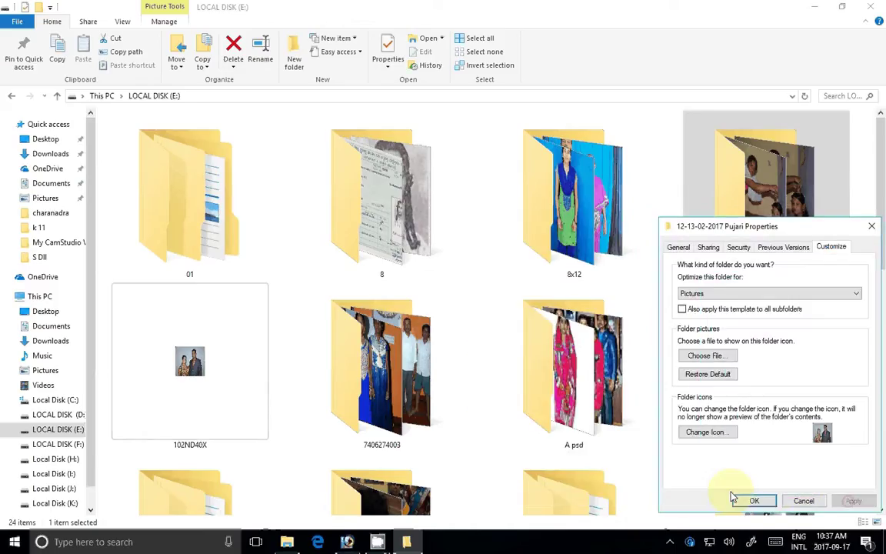
{"action": "left_click", "coordinate": [753, 501]}
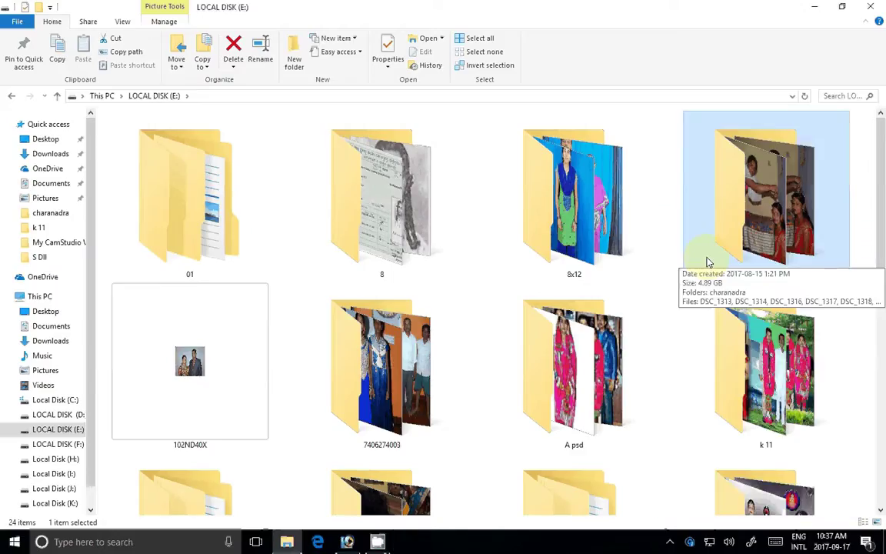
{"action": "key", "text": "Return"}
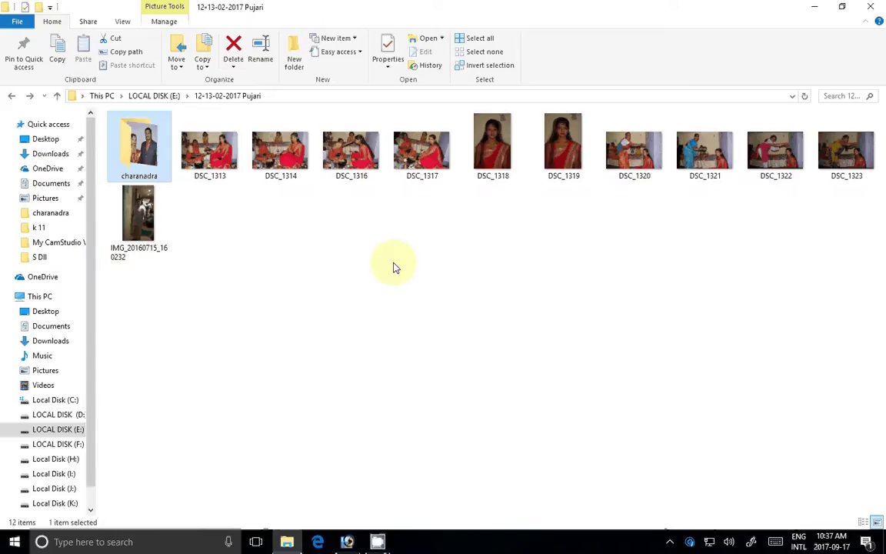
{"action": "key", "text": "BackSpace"}
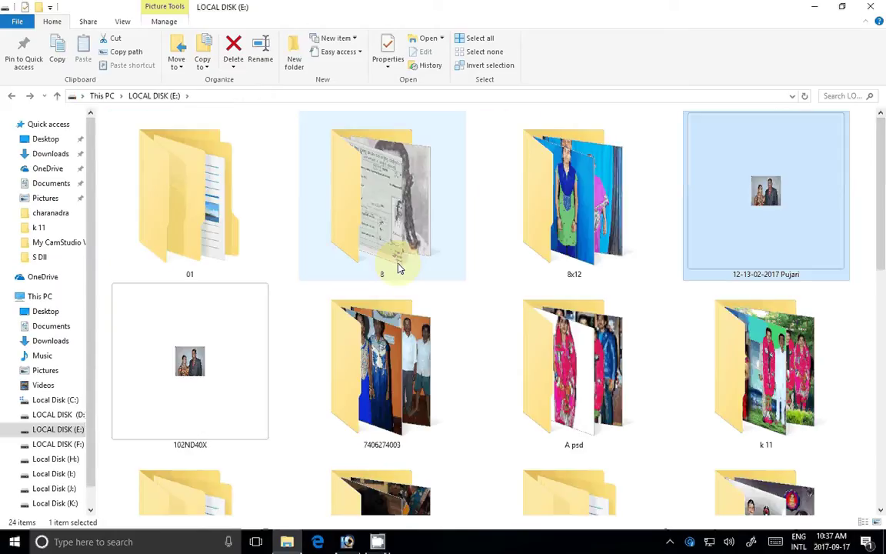
- Open the customization settings in the properties of the 102ND40X folder on drive E:
{"action": "left_click", "coordinate": [197, 353]}
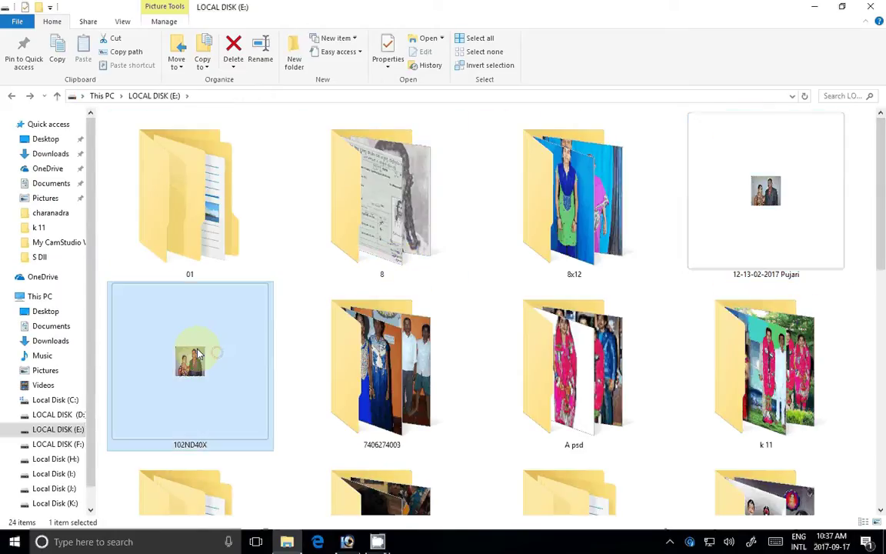
{"action": "right_click", "coordinate": [198, 353]}
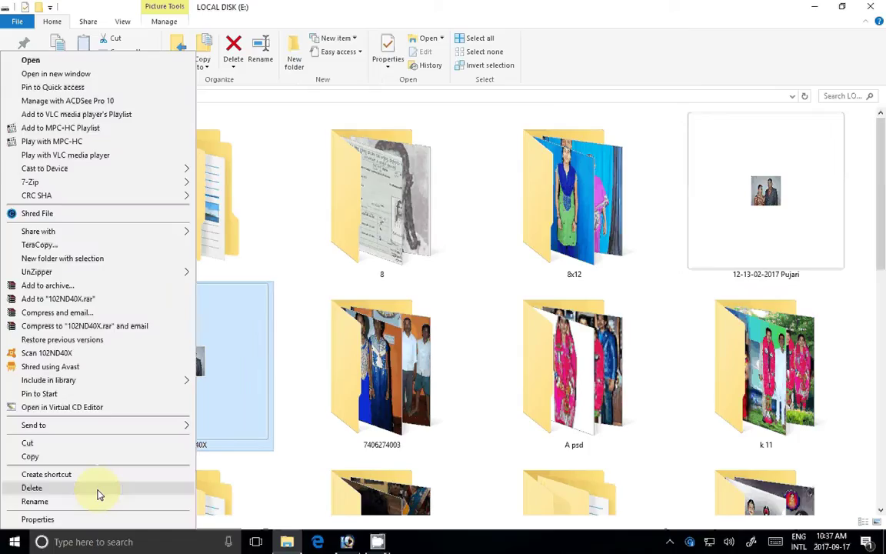
{"action": "left_click", "coordinate": [98, 494]}
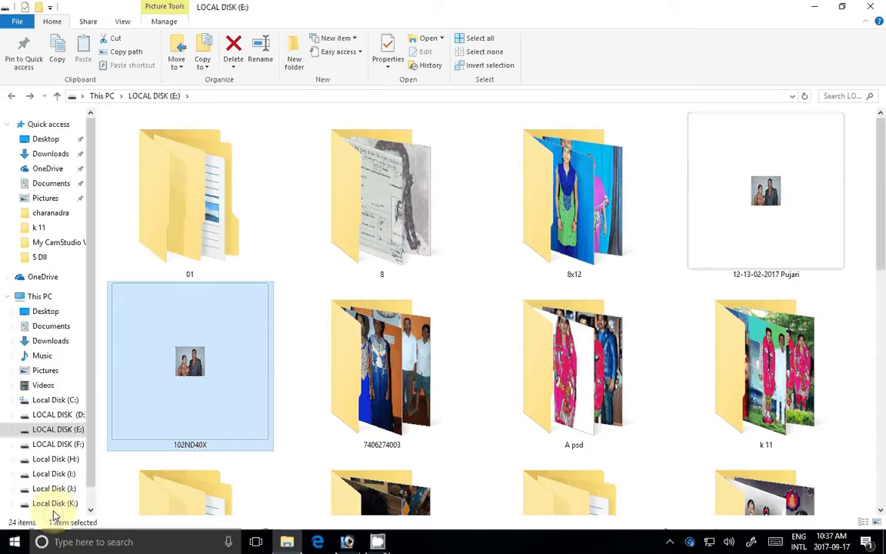
{"action": "left_click", "coordinate": [373, 257]}
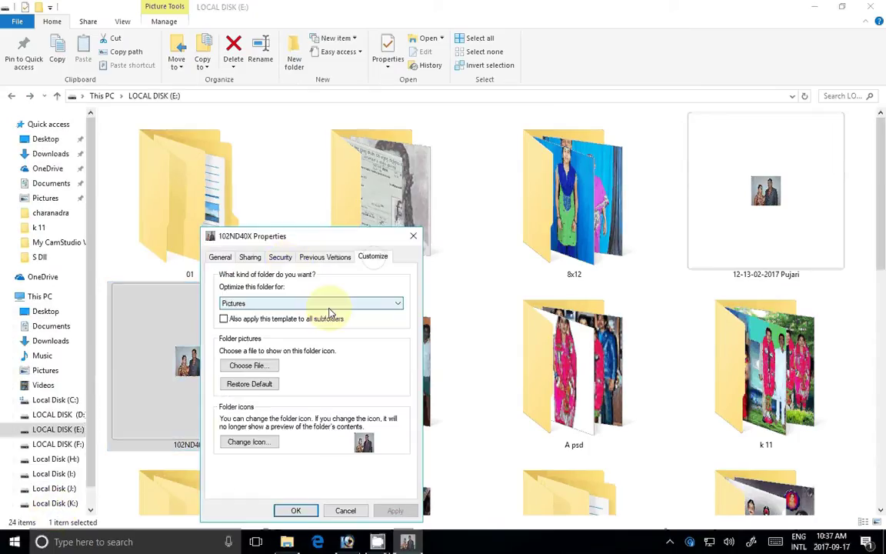
- Start changing the 102ND40X folder's icon and browse to its S DII subfolder on drive E:
{"action": "left_click", "coordinate": [273, 443]}
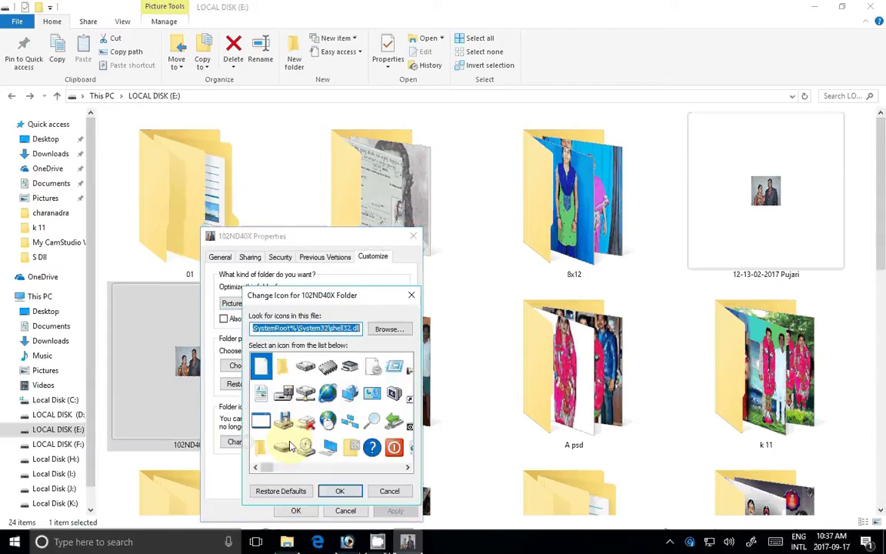
{"action": "left_click", "coordinate": [383, 328]}
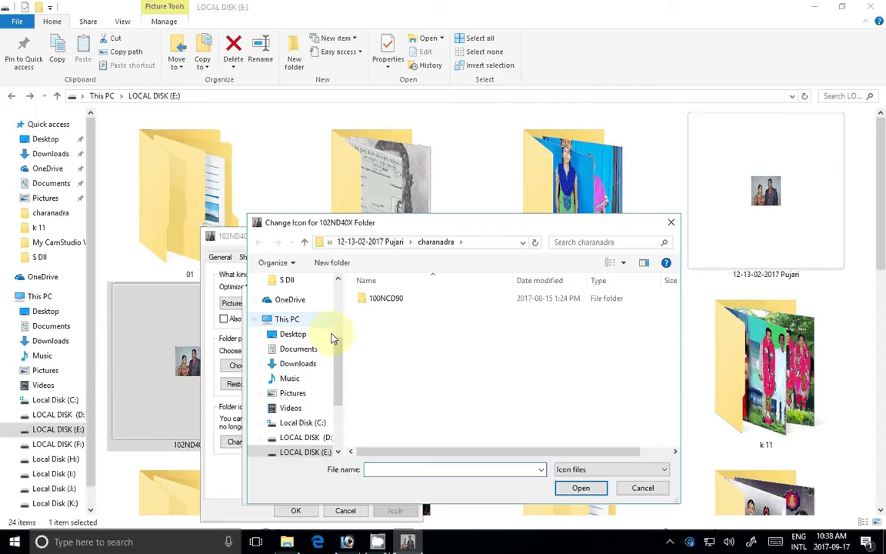
{"action": "left_click", "coordinate": [330, 243]}
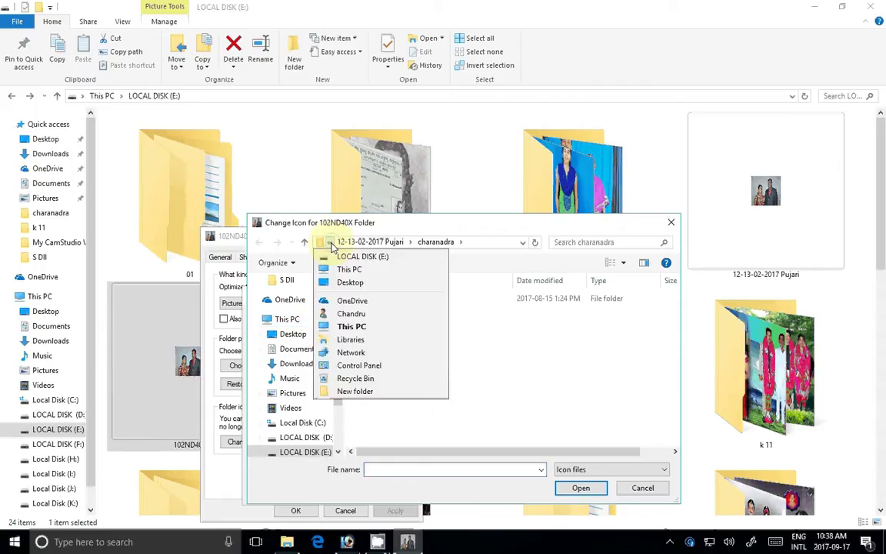
{"action": "left_click", "coordinate": [350, 269]}
{"action": "double_click", "coordinate": [471, 325]}
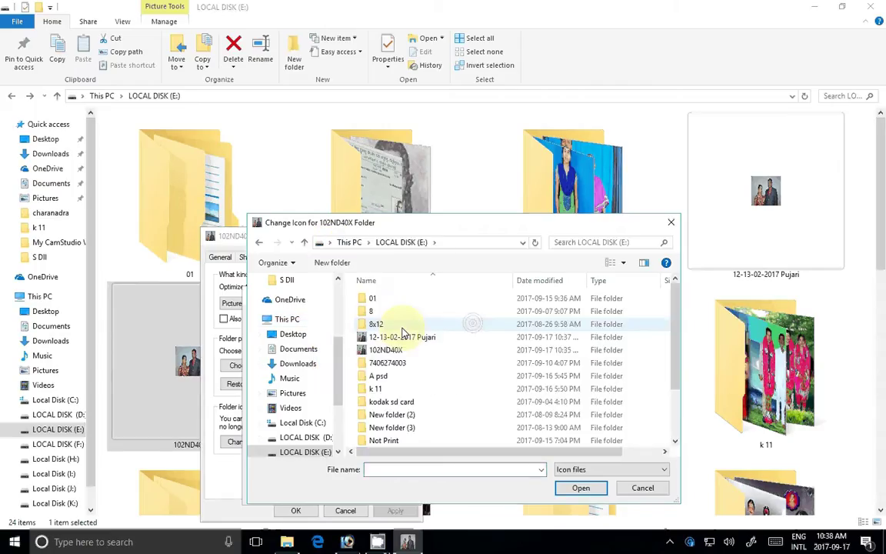
{"action": "double_click", "coordinate": [386, 350]}
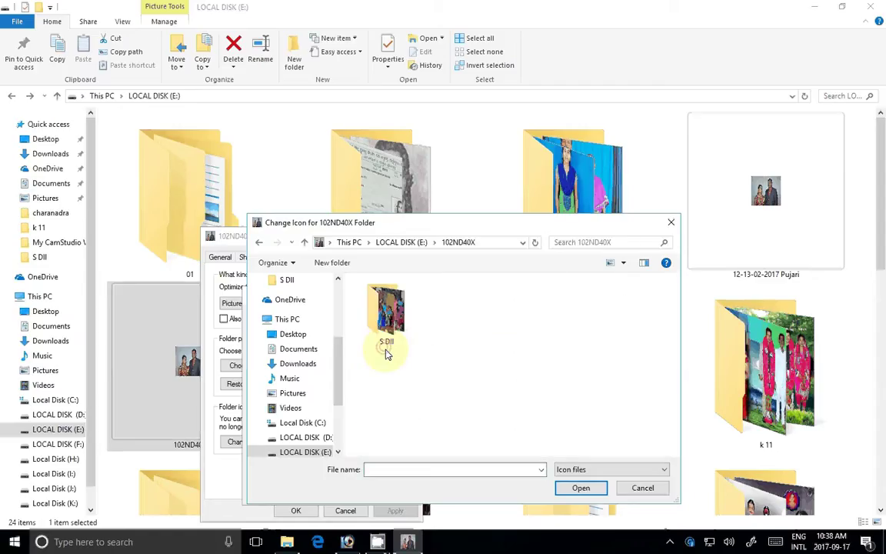
{"action": "double_click", "coordinate": [387, 325]}
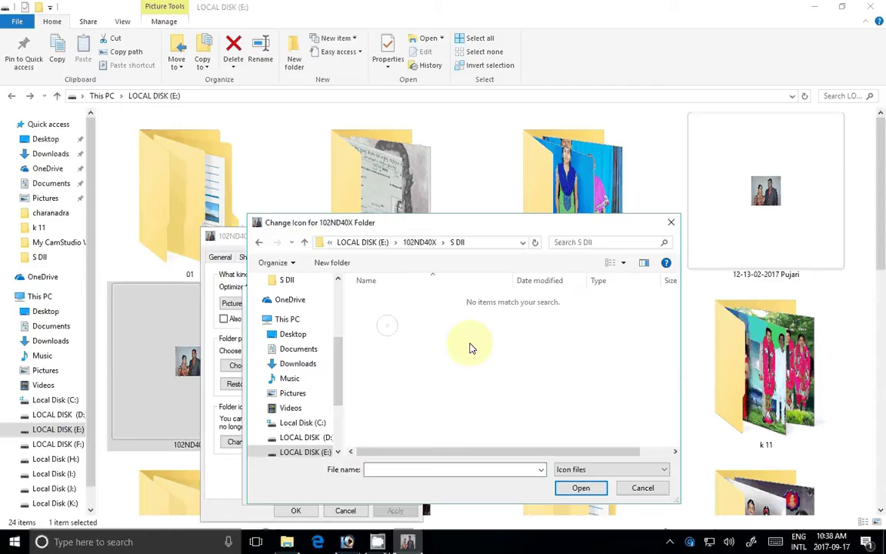
- List all file types in the S DII folder and display the files as picture thumbnails
{"action": "left_click", "coordinate": [607, 470]}
{"action": "left_click", "coordinate": [574, 518]}
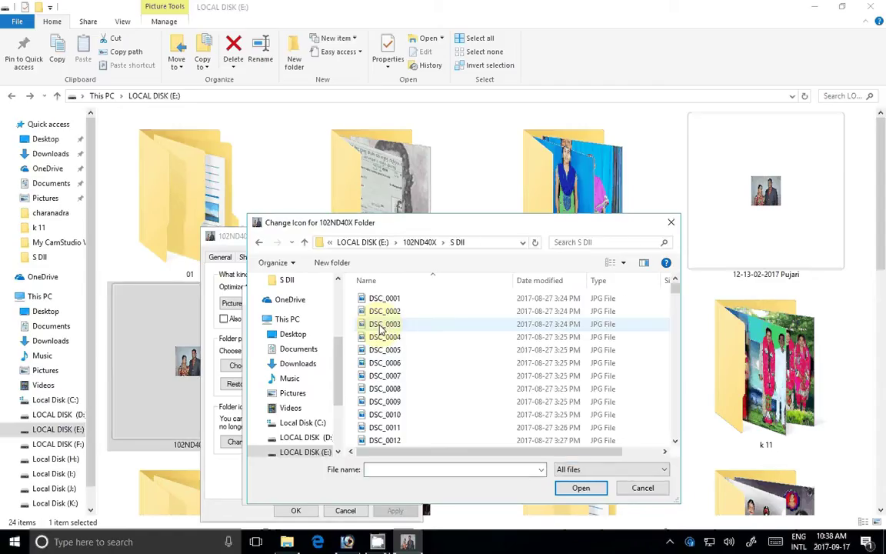
{"action": "left_click", "coordinate": [623, 262]}
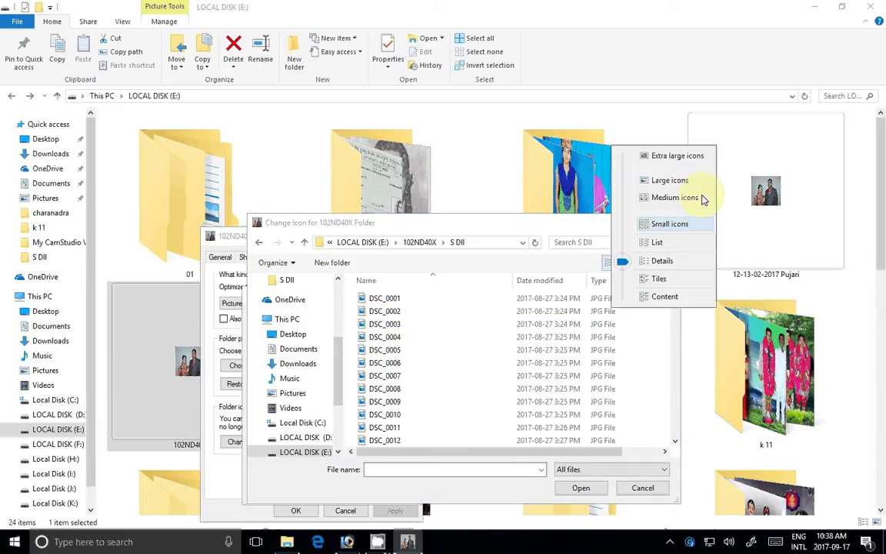
{"action": "left_click", "coordinate": [703, 199]}
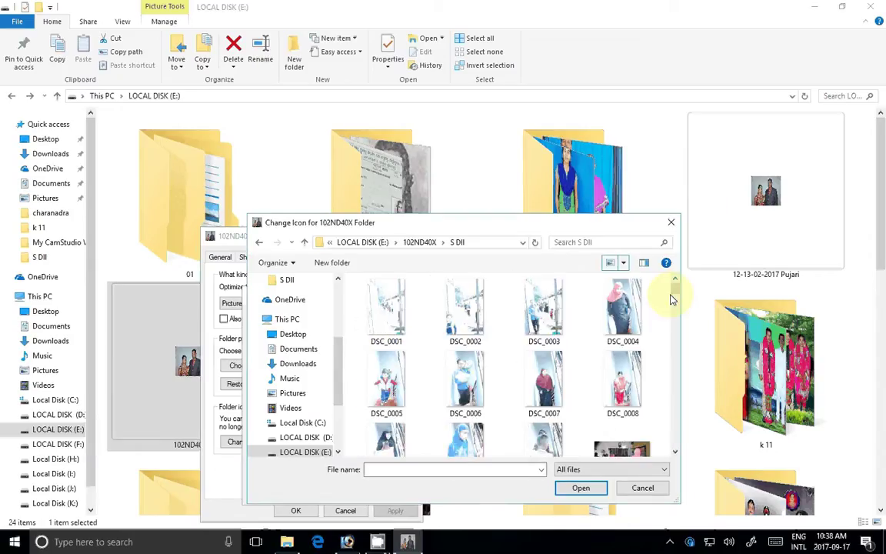
- Try to use the picture DSC_0160 from the S DII folder as the 102ND40X folder's icon
{"action": "left_click_drag", "start_coordinate": [672, 299], "coordinate": [659, 408]}
{"action": "left_click", "coordinate": [543, 396]}
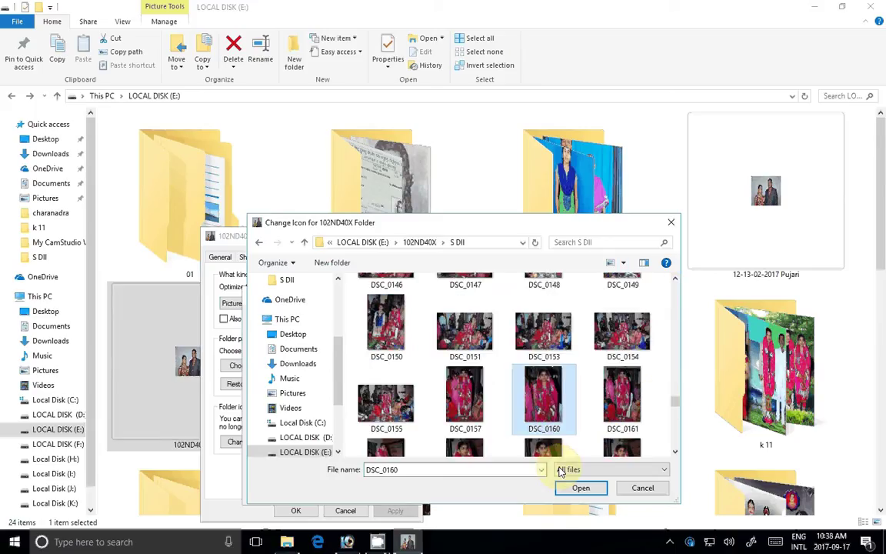
{"action": "double_click", "coordinate": [545, 397]}
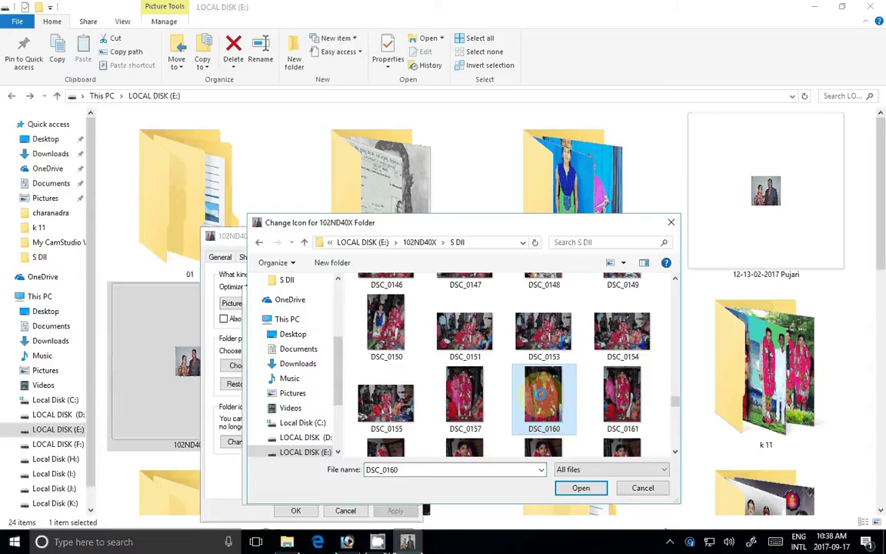
- Open the picture DSC_0160 from the icon file browser in Paint
{"action": "right_click", "coordinate": [543, 394]}
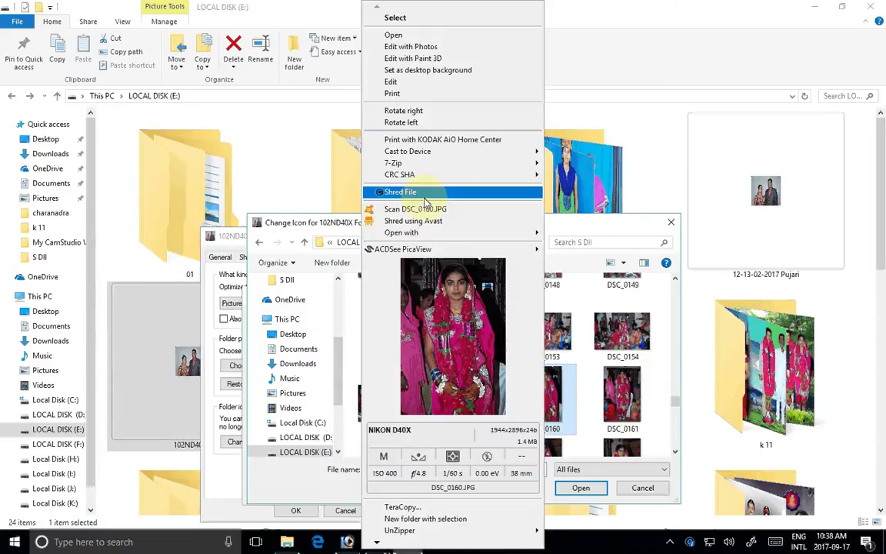
{"action": "mouse_move", "coordinate": [422, 234]}
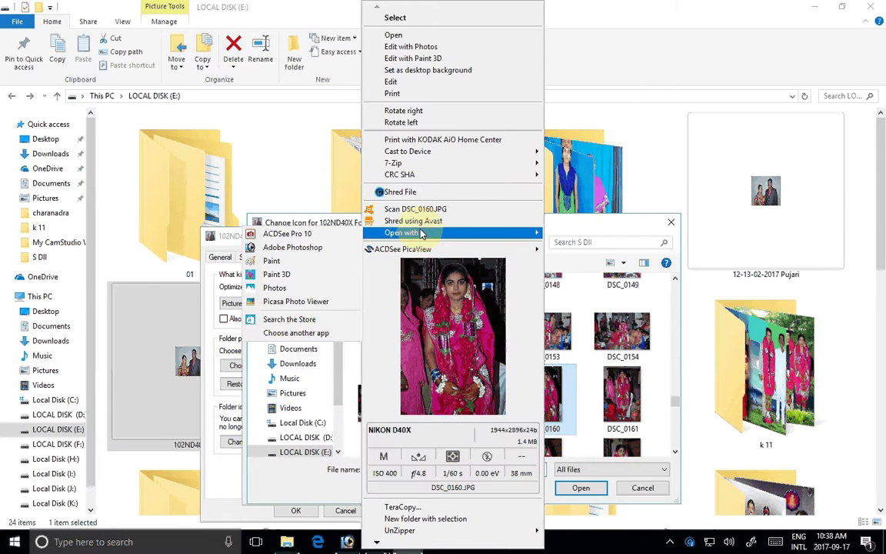
{"action": "left_click", "coordinate": [354, 244]}
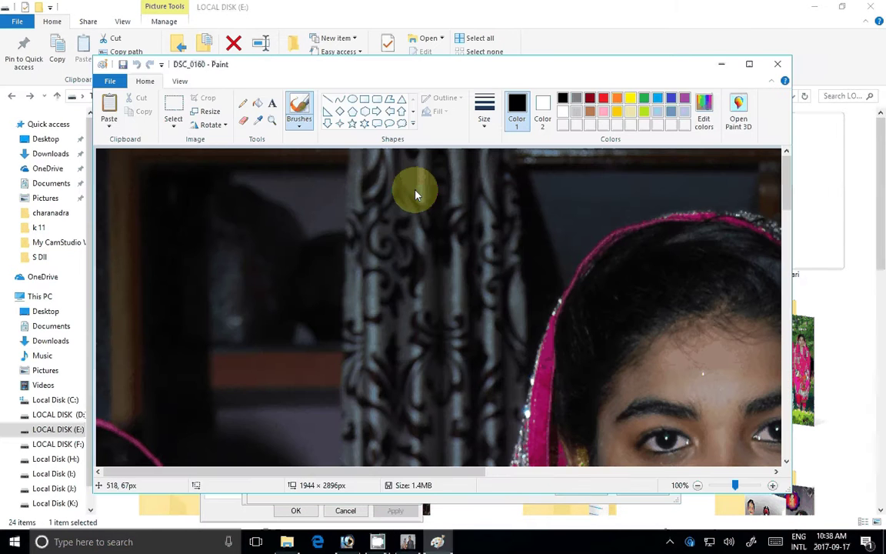
- Save the picture as a 24-bit Bitmap named DSC_0160 in the Pictures folder and close Paint
{"action": "left_click", "coordinate": [110, 81]}
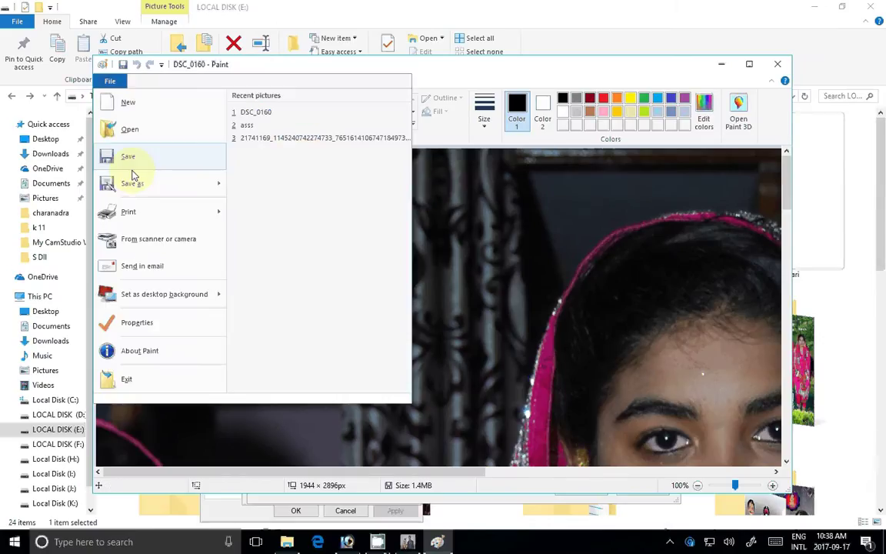
{"action": "left_click", "coordinate": [133, 181]}
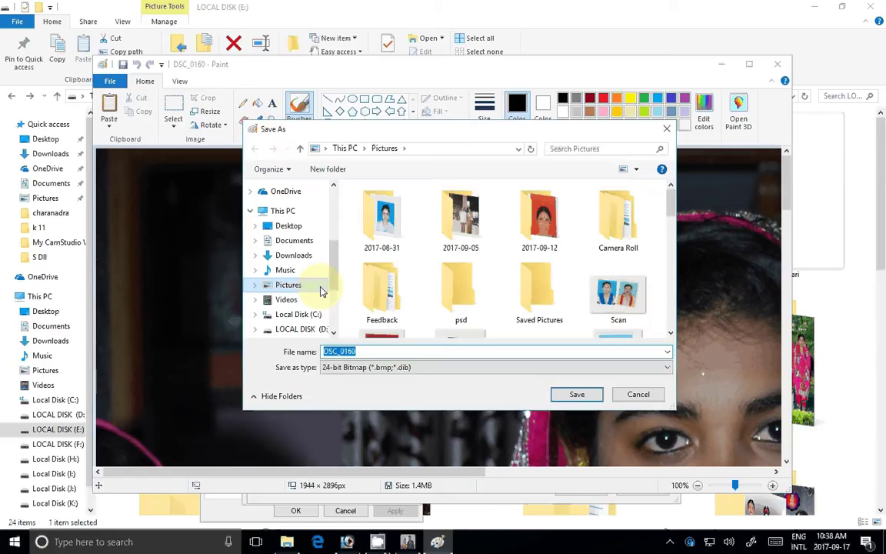
{"action": "left_click", "coordinate": [562, 397]}
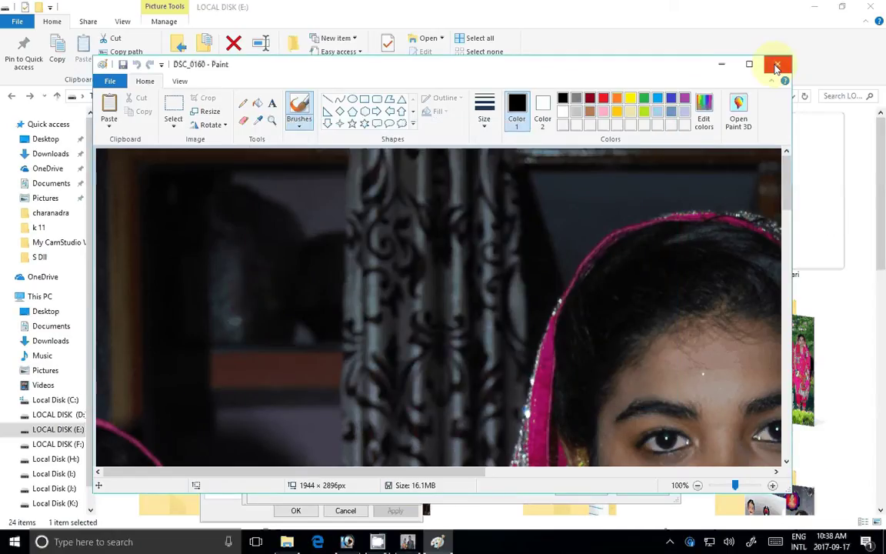
{"action": "left_click", "coordinate": [777, 66]}
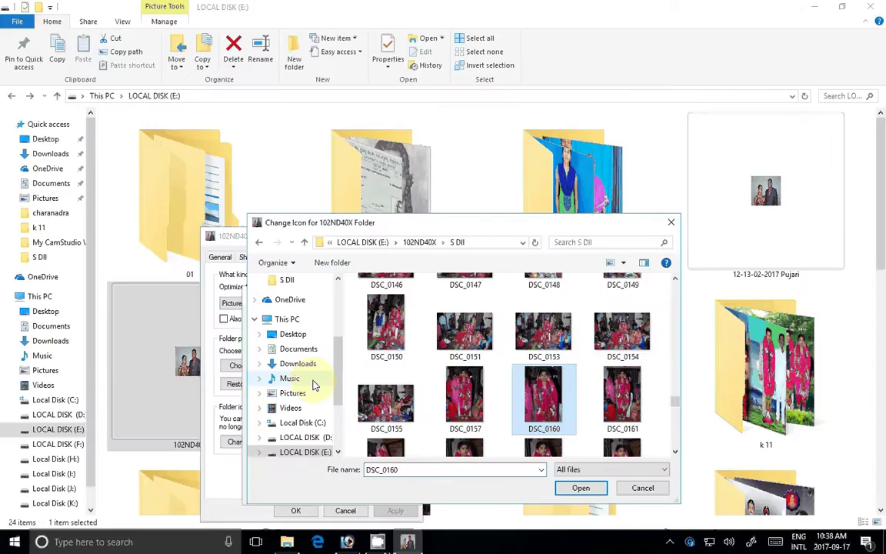
- Set the bitmap DSC_0160 from the Pictures folder as the 102ND40X folder's icon and accept the folder properties
{"action": "left_click", "coordinate": [304, 392]}
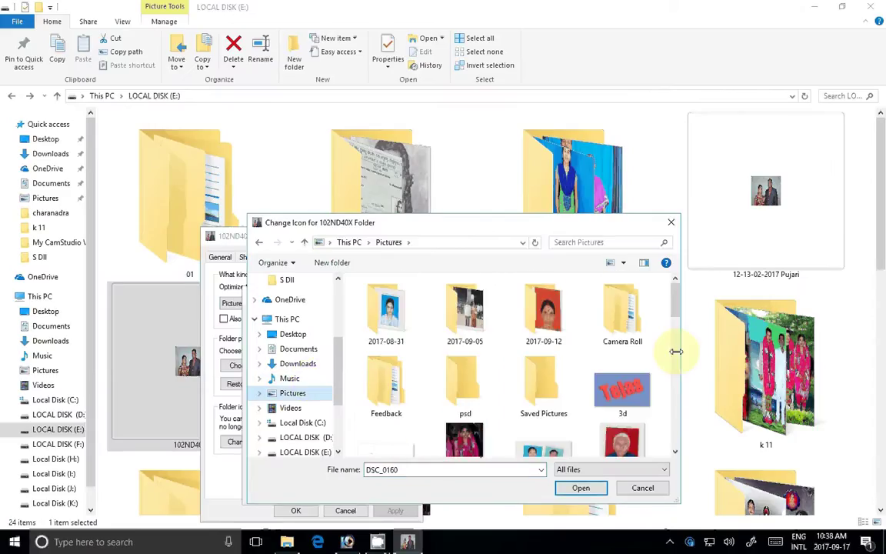
{"action": "scroll", "coordinate": [676, 352], "scroll_direction": "down", "scroll_amount": 1}
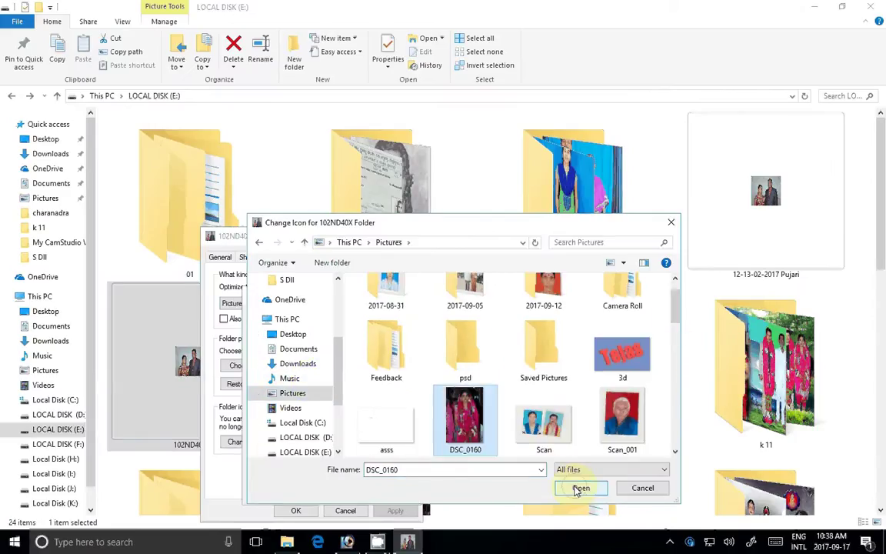
{"action": "left_click", "coordinate": [578, 489]}
{"action": "left_click", "coordinate": [336, 491]}
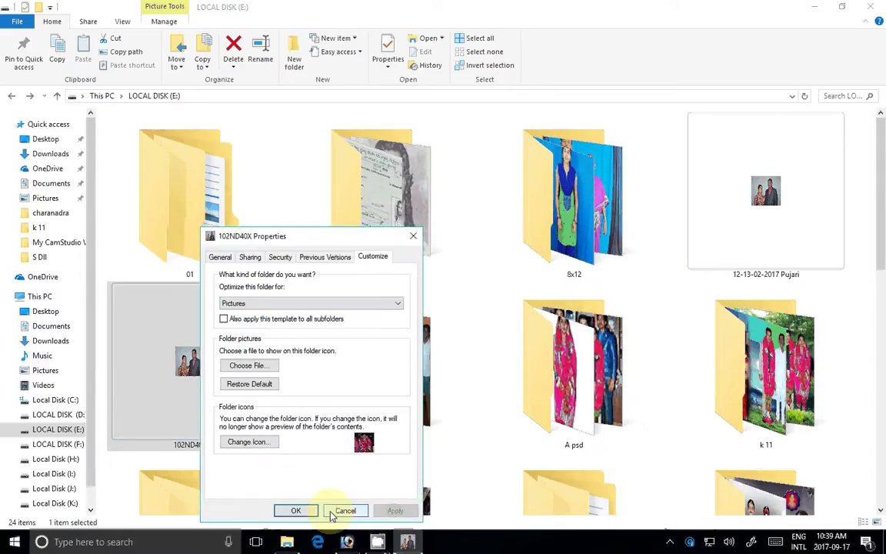
{"action": "left_click", "coordinate": [292, 511]}
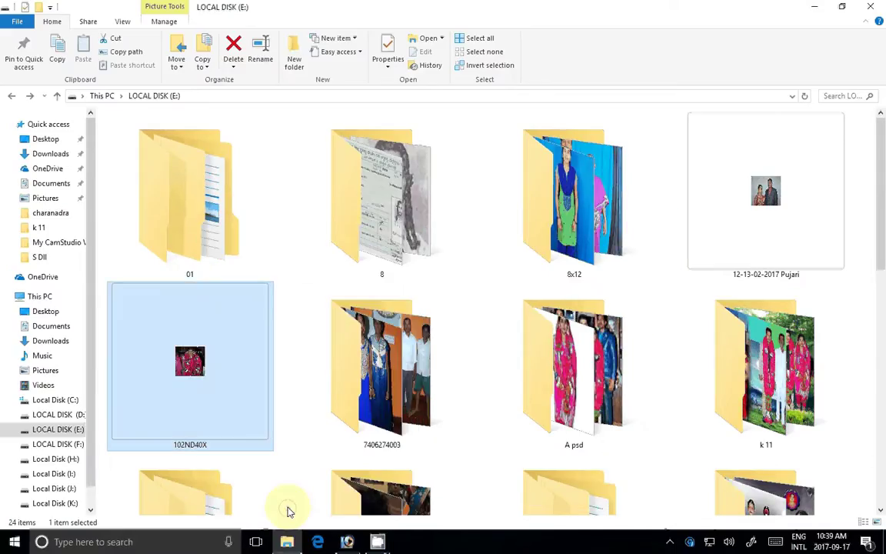
- Show the contents of drive E: as large icons to check the 102ND40X folder's new icon
{"action": "left_click", "coordinate": [123, 22]}
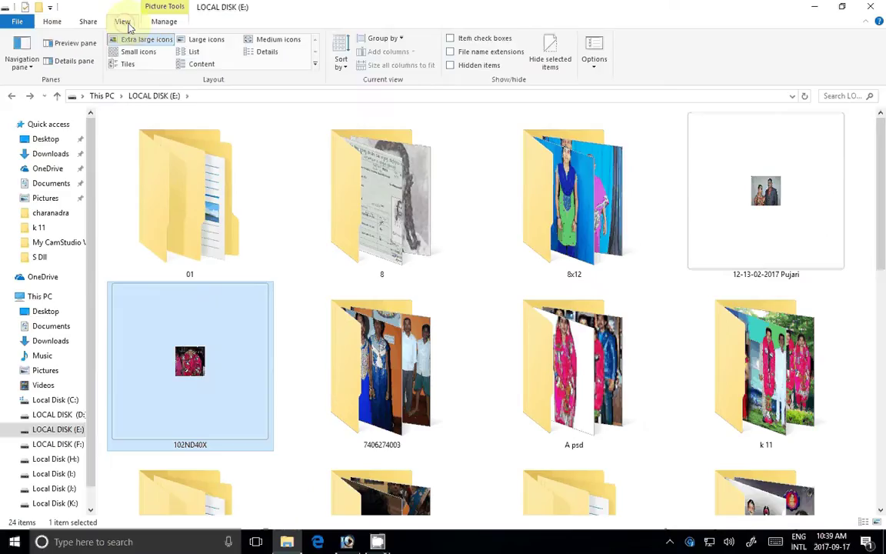
{"action": "left_click", "coordinate": [206, 39]}
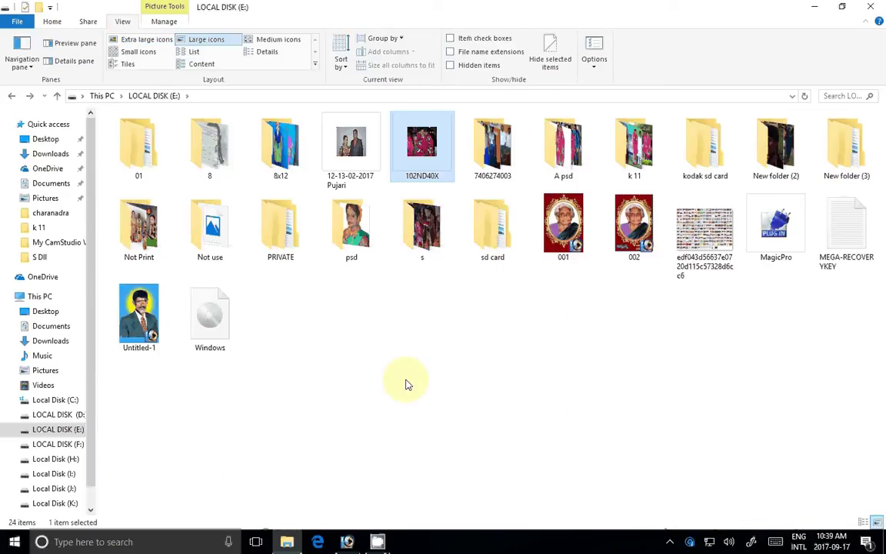
{"action": "left_click", "coordinate": [407, 385]}
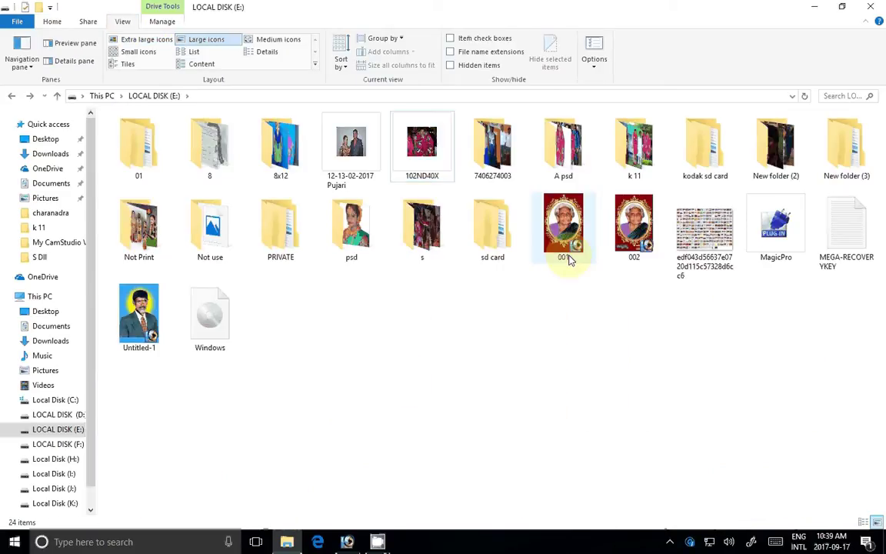
- Show drive E: with extra large icons and look through its items down to the last file
{"action": "left_click", "coordinate": [157, 43]}
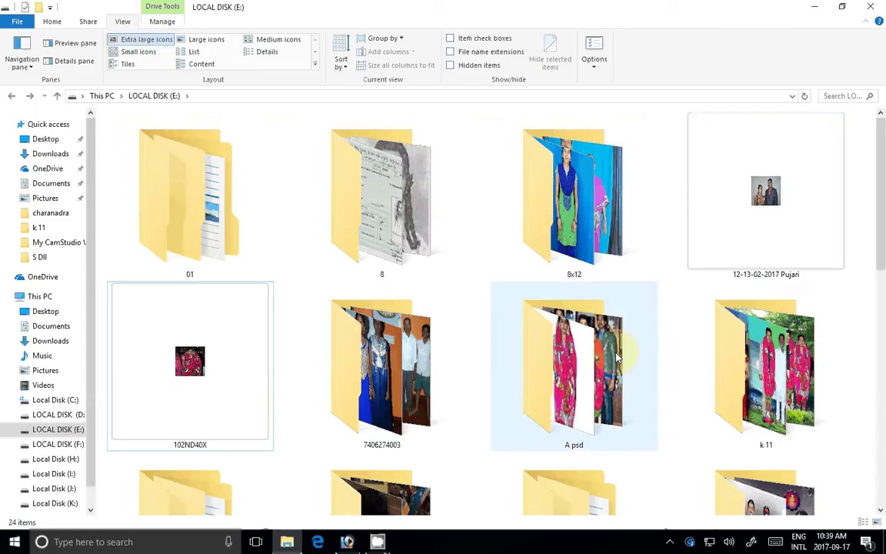
{"action": "scroll", "coordinate": [607, 358], "scroll_direction": "down", "scroll_amount": 5}
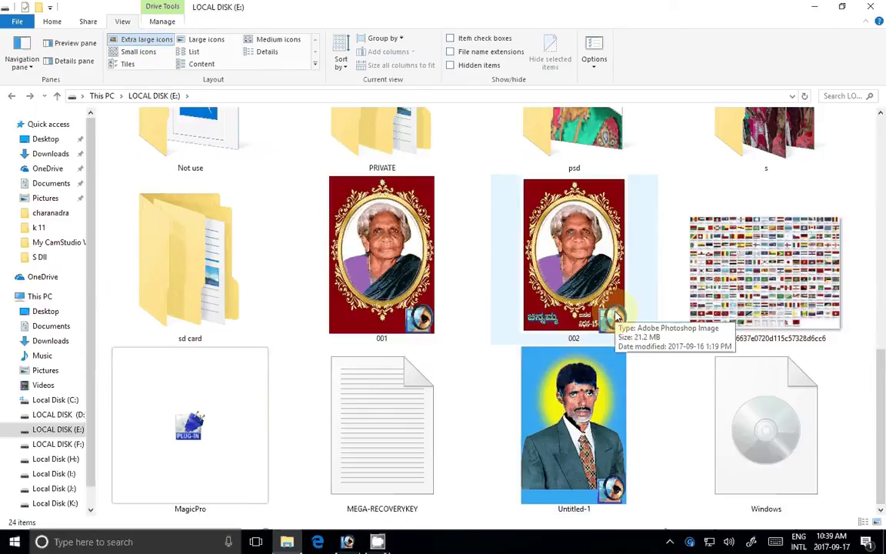
{"action": "key", "text": "End"}
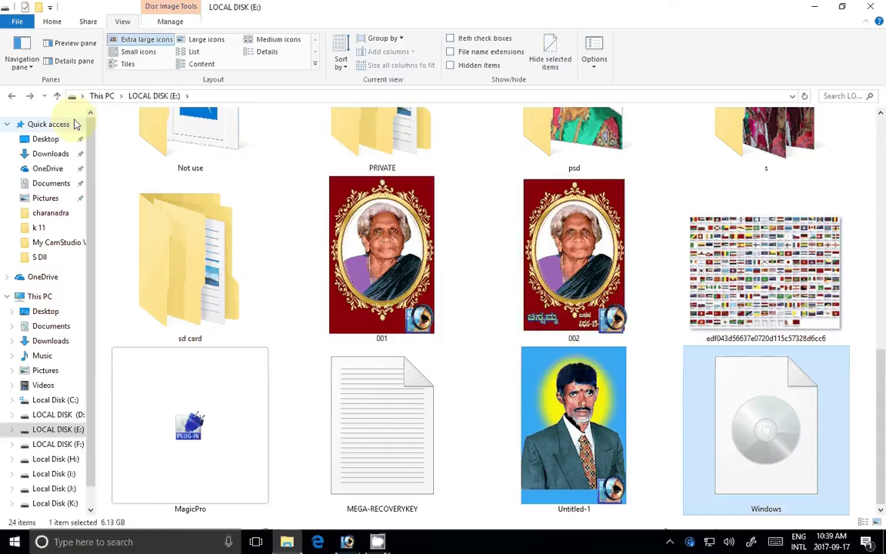
- Go up to This PC, reopen drive E: and display its contents as large icons
{"action": "key", "text": "alt+Up"}
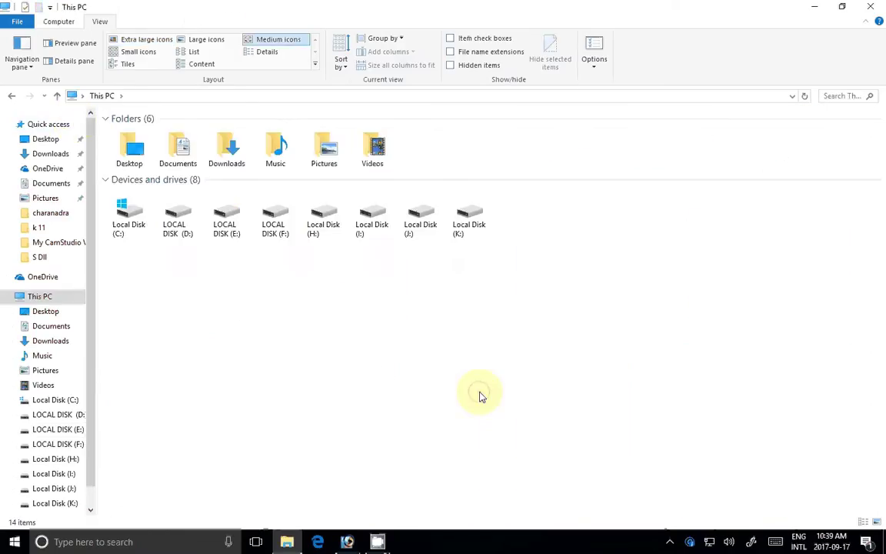
{"action": "left_click", "coordinate": [220, 212]}
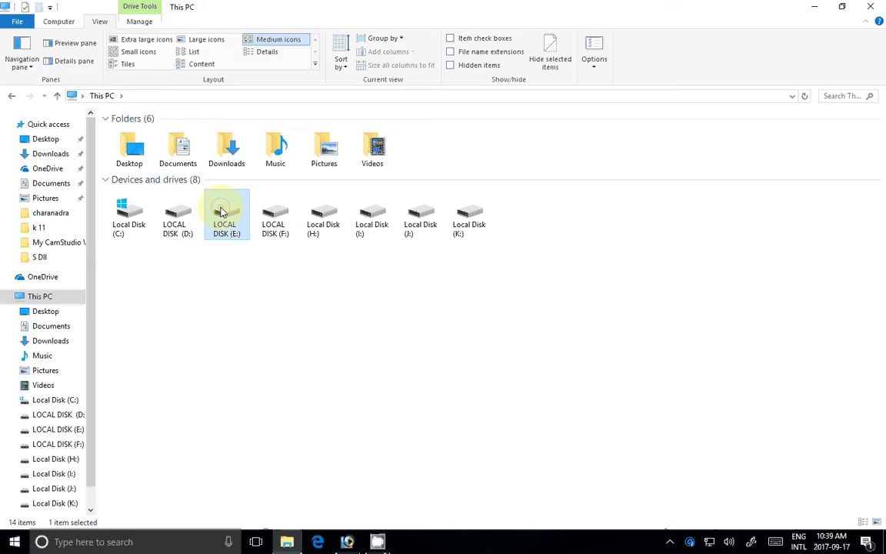
{"action": "double_click", "coordinate": [221, 211]}
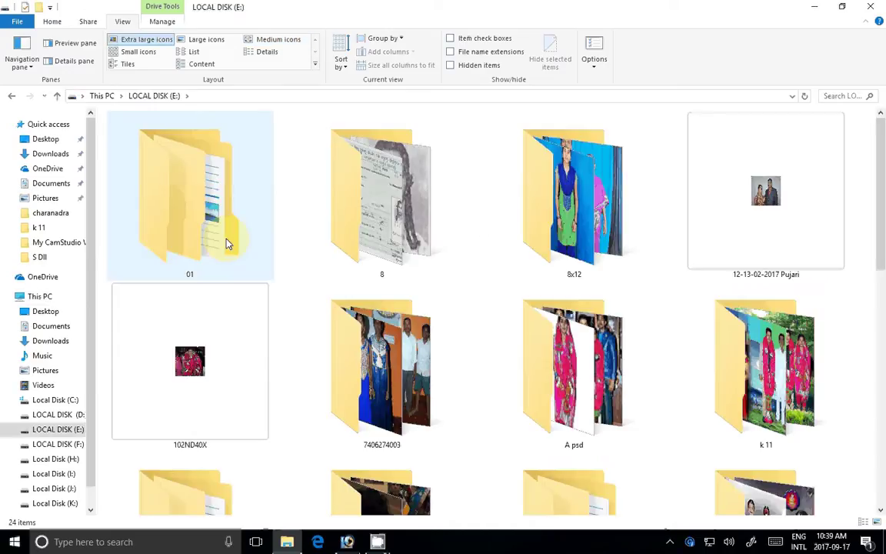
{"action": "left_click", "coordinate": [273, 39]}
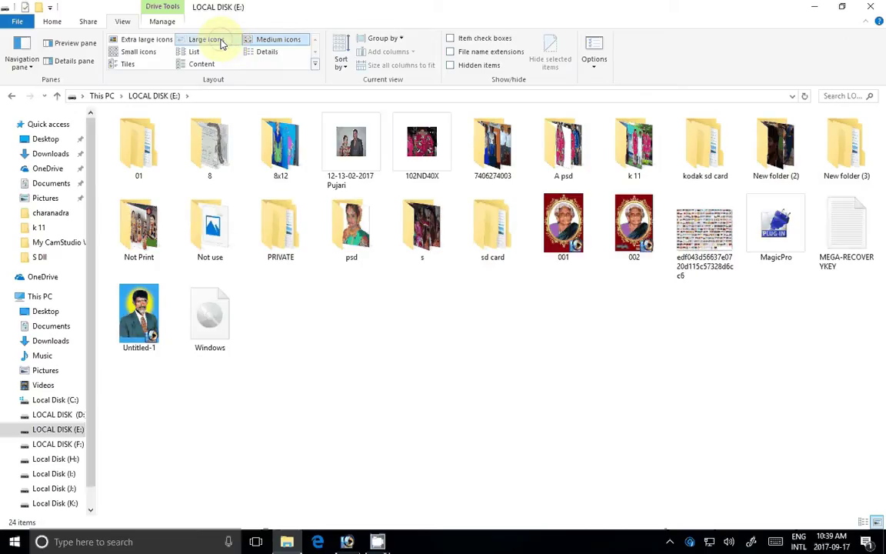
{"action": "left_click", "coordinate": [221, 41]}
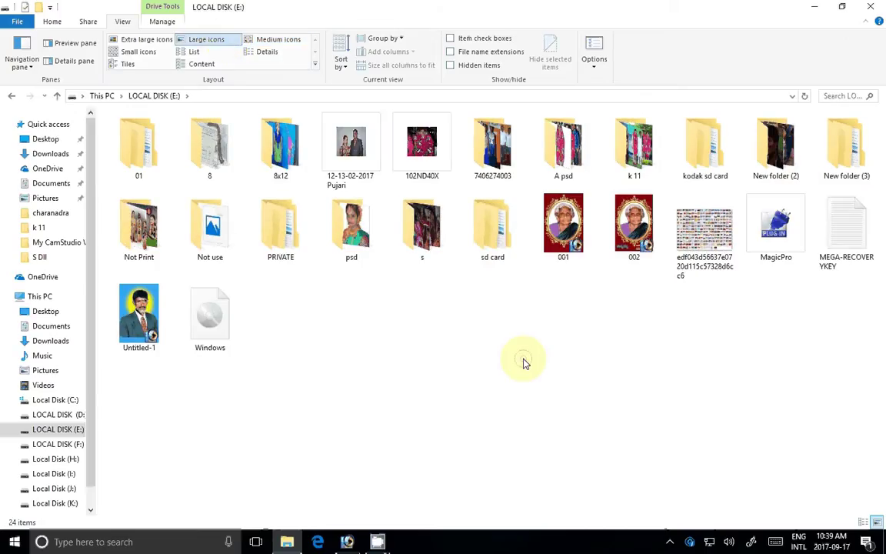